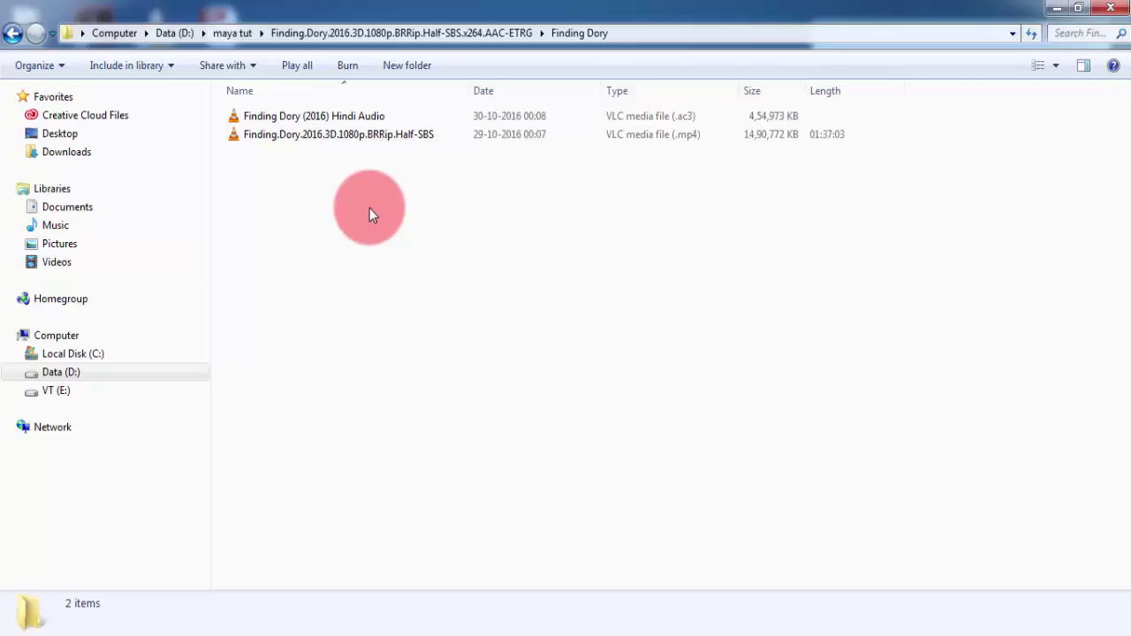
click(370, 208)
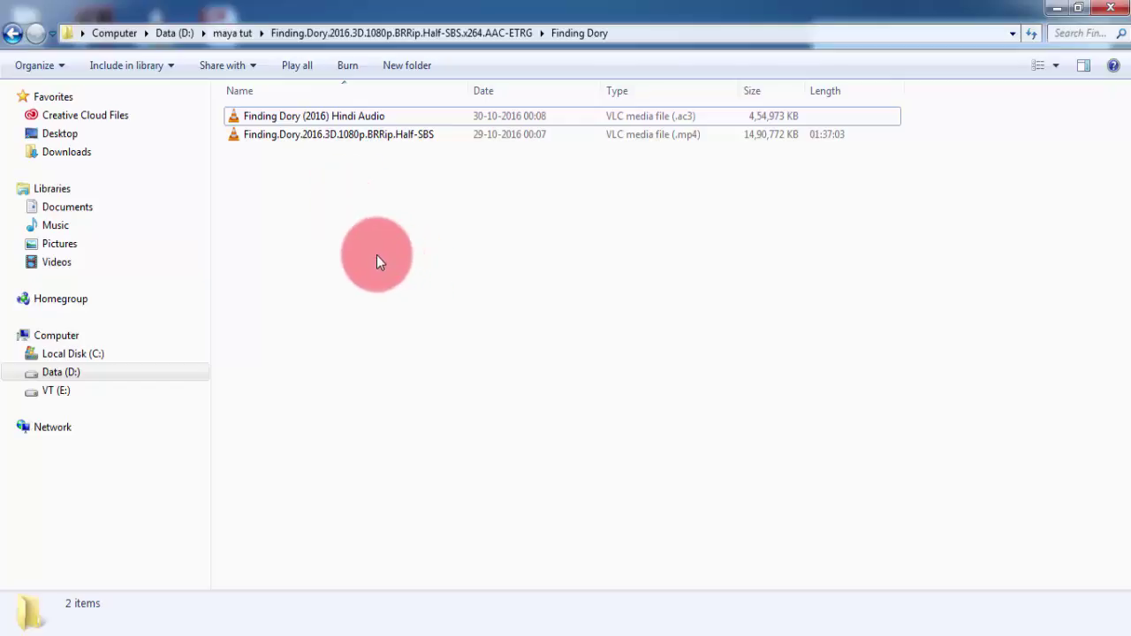
click(449, 30)
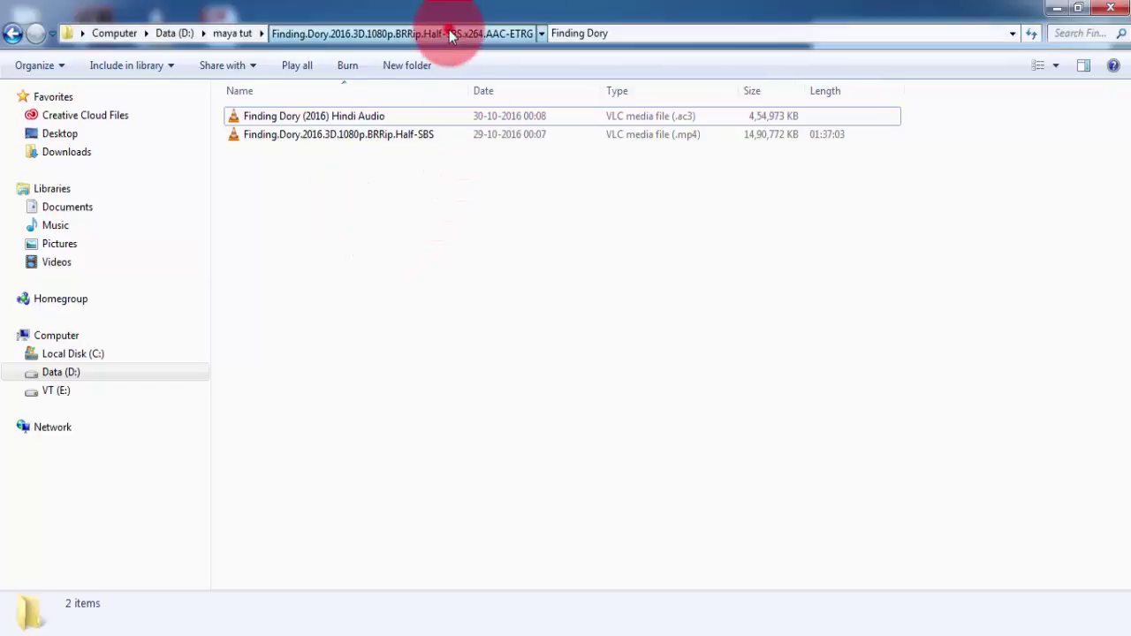
Open the Jungle Book folder in Details view with columns autosized to show full file names
double_click(285, 137)
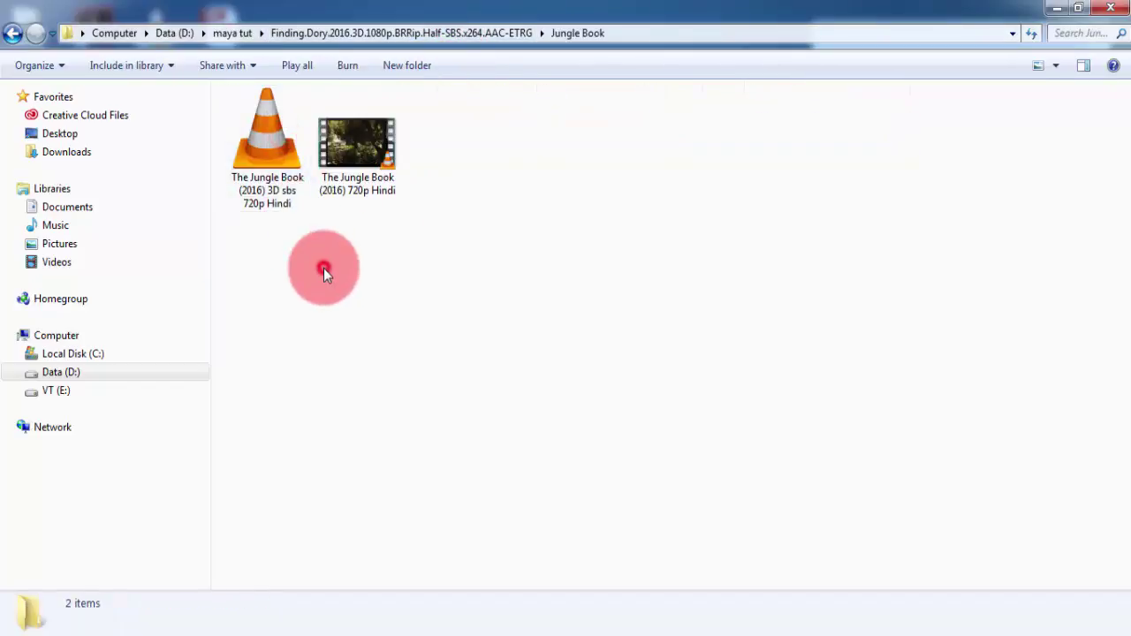
key(ctrl+shift+6)
key(ctrl+KP_Add)
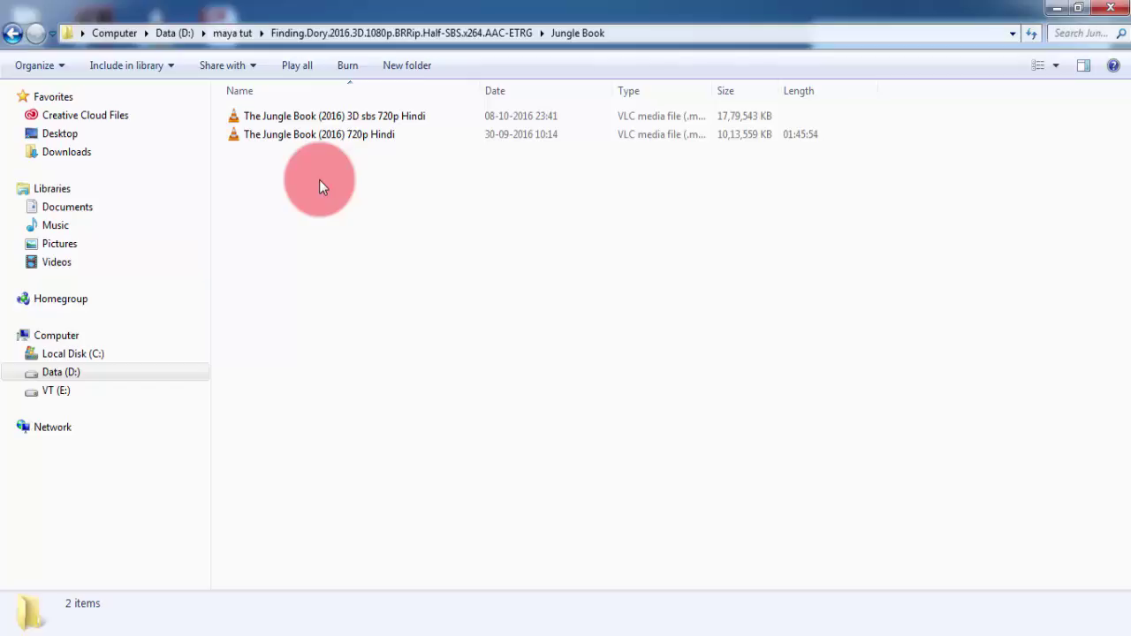
click(698, 115)
click(361, 281)
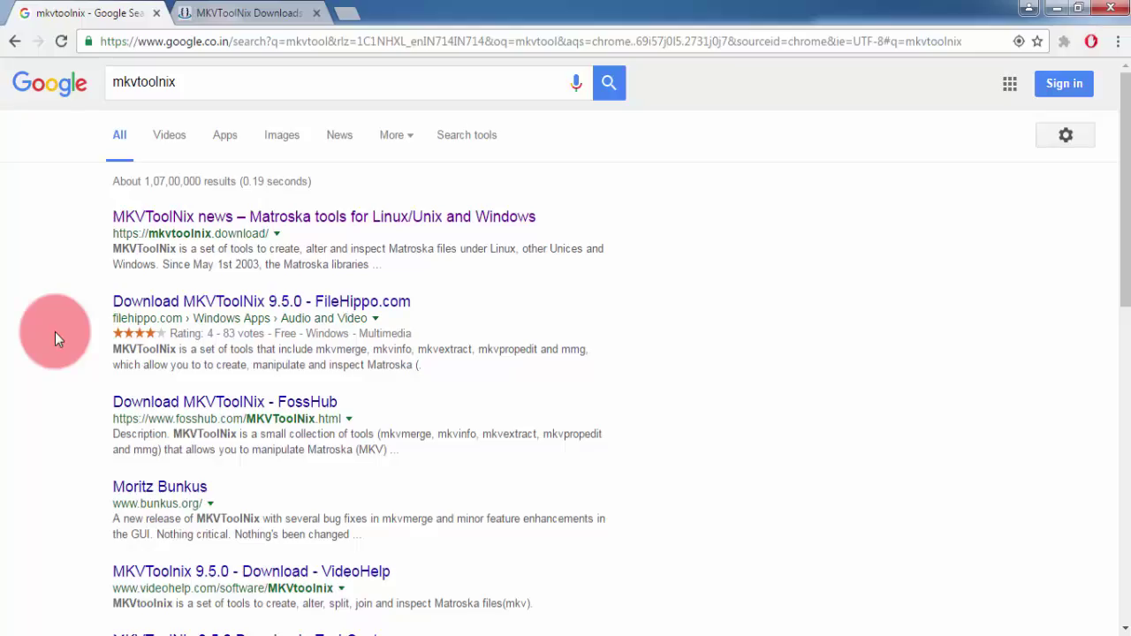
Go to the MKVToolNix Downloads page and scroll to the Windows v9.5.0 setup and 7z files
double_click(139, 82)
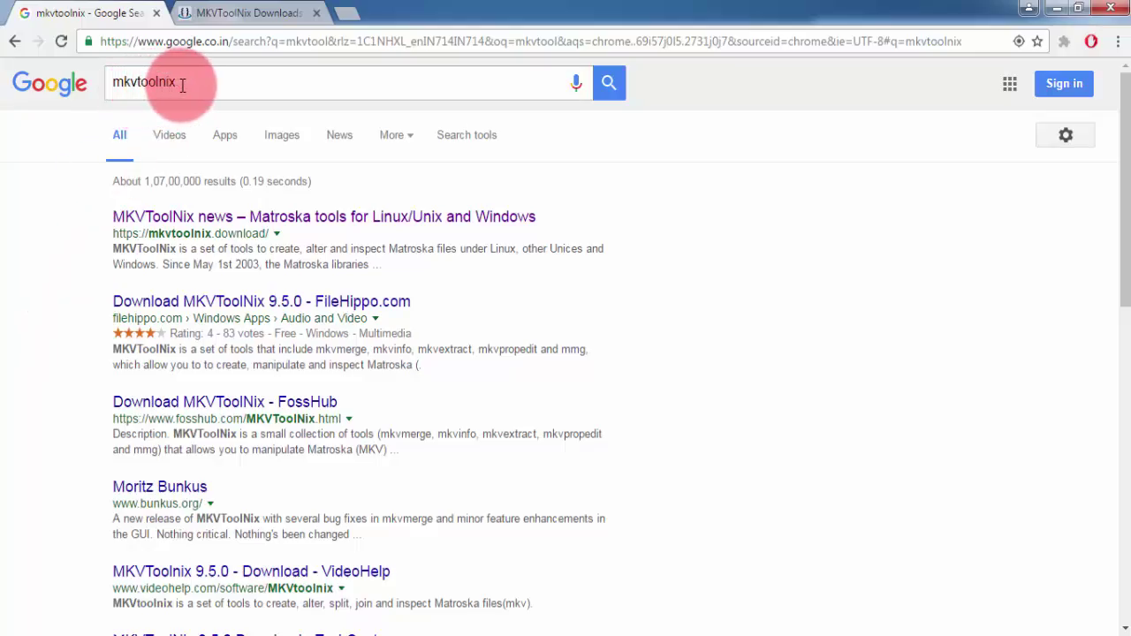
click(54, 202)
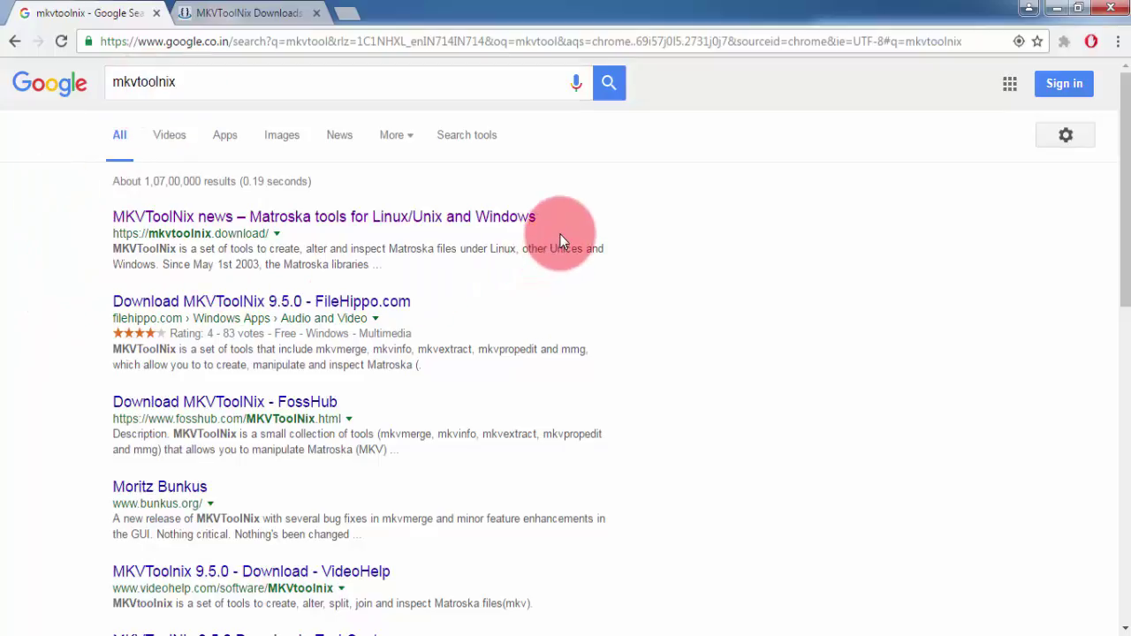
click(243, 12)
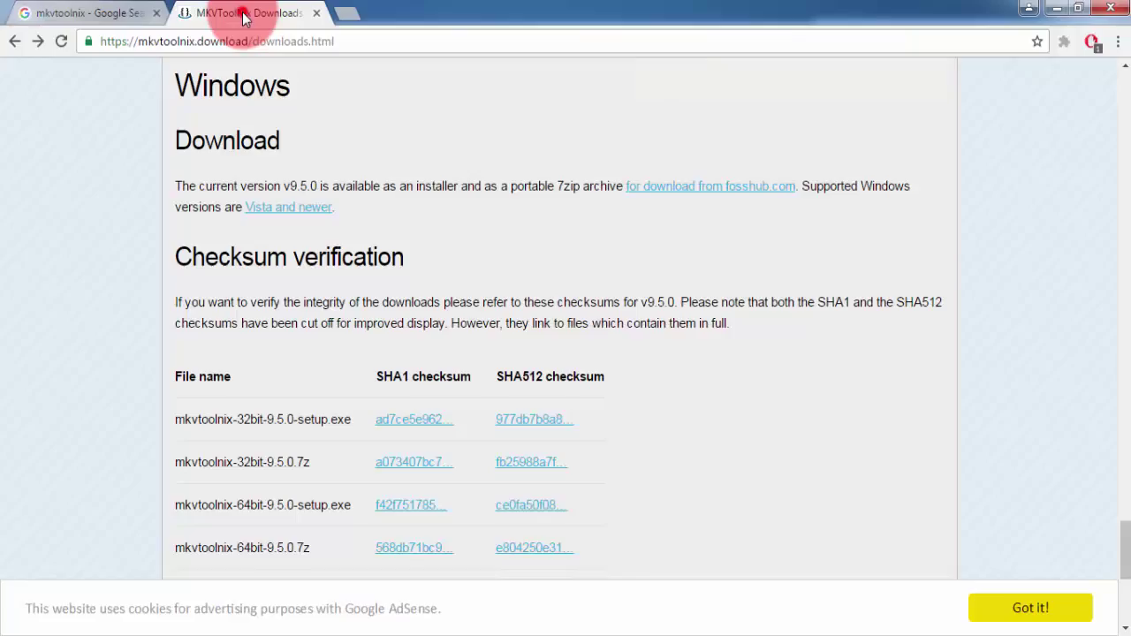
scroll(94, 316, up, 2)
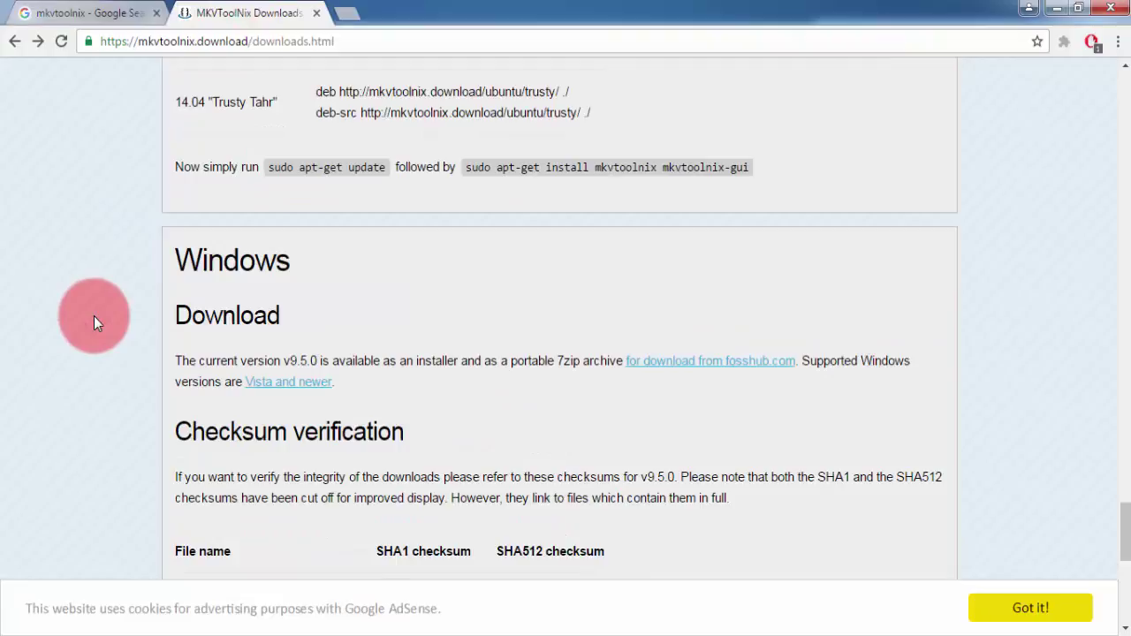
scroll(93, 316, up, 10)
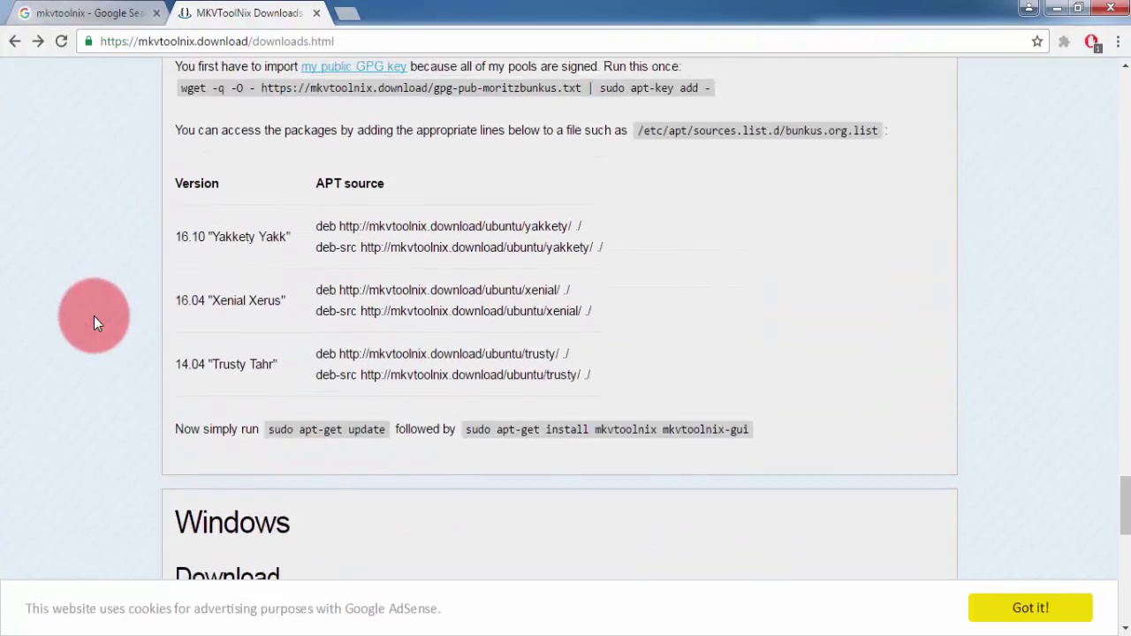
scroll(94, 318, down, 12)
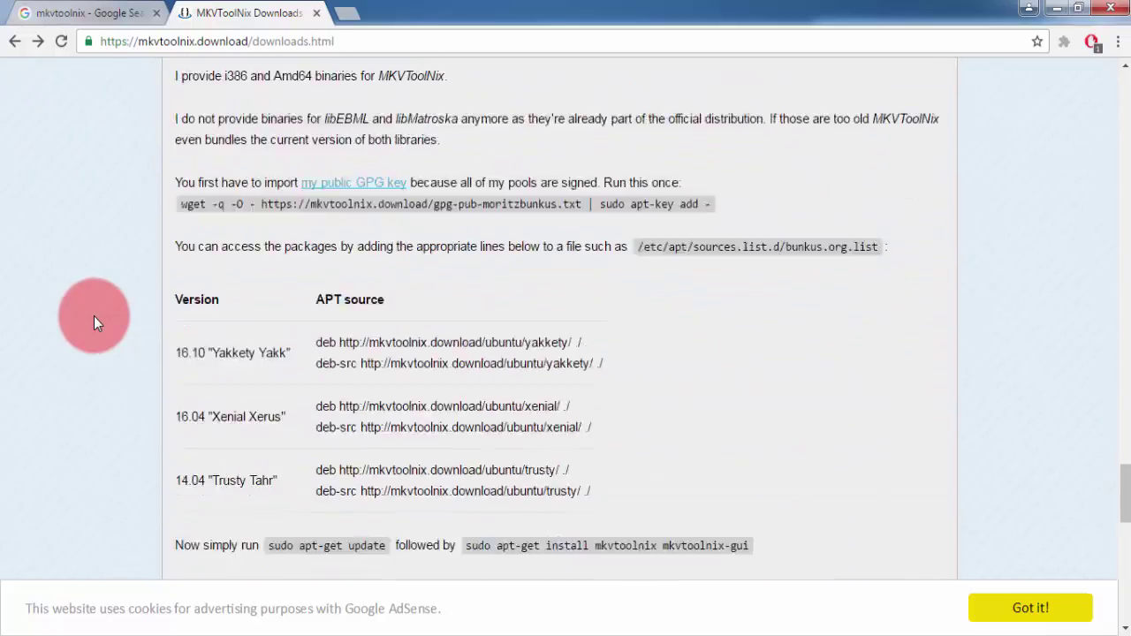
scroll(94, 319, down, 1)
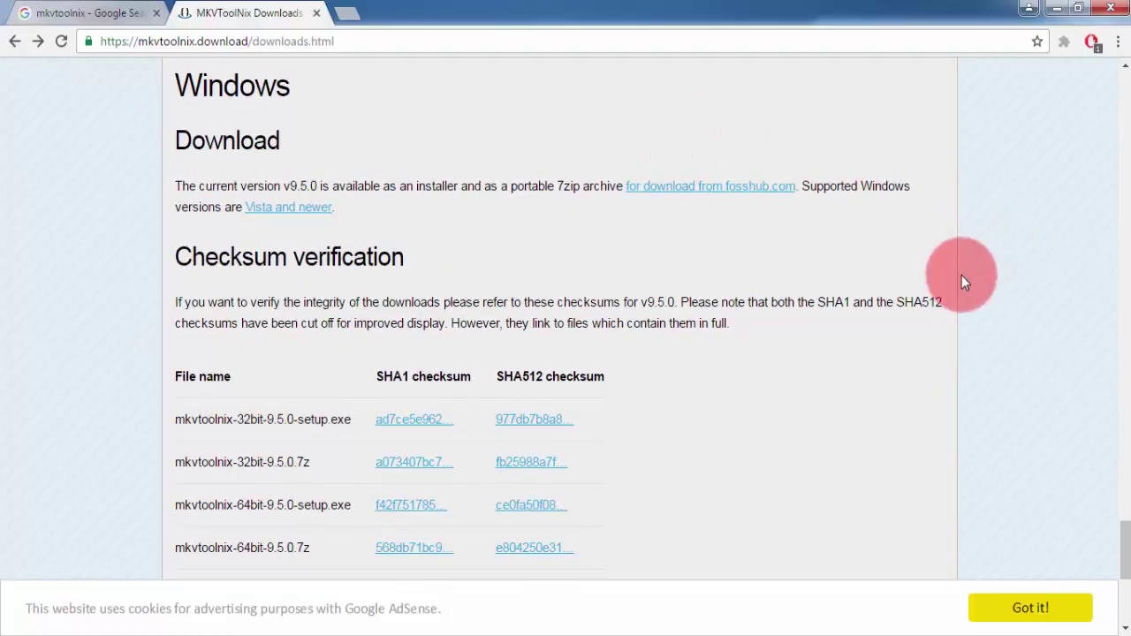
scroll(71, 328, down, 1)
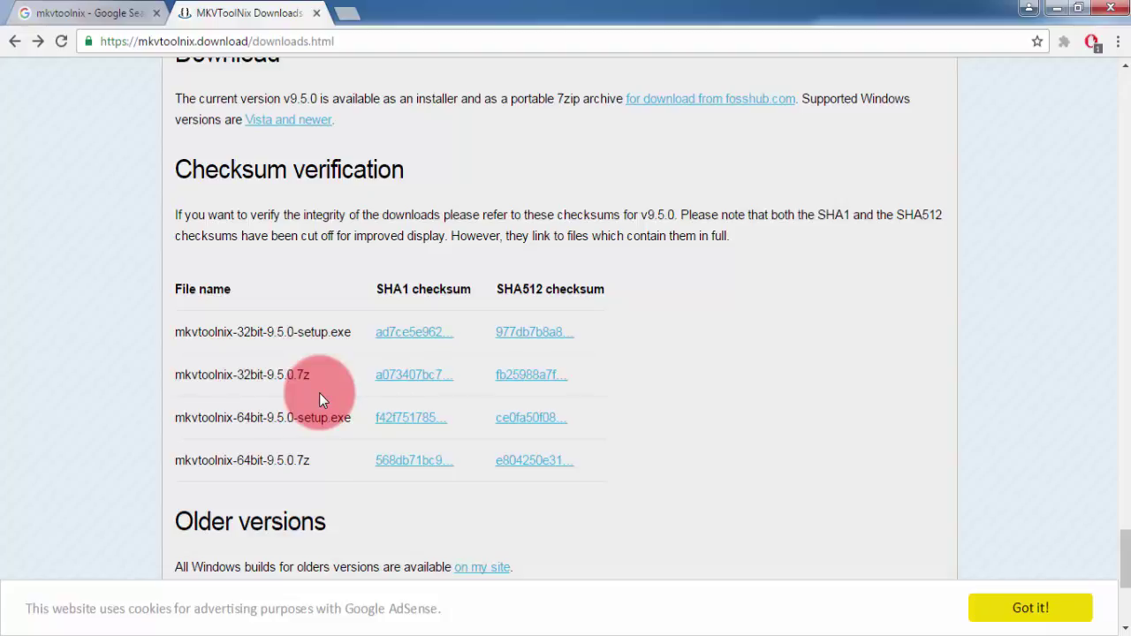
key(alt+Tab)
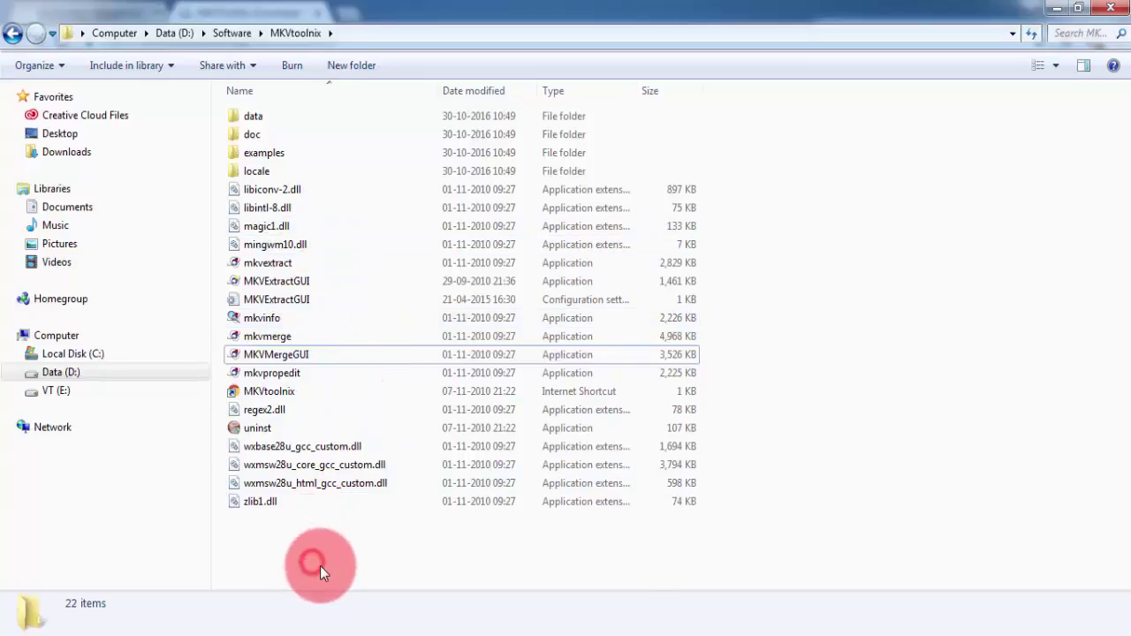
Launch MKVMergeGUI from the D:\Software\MKVtoolnix folder
click(272, 281)
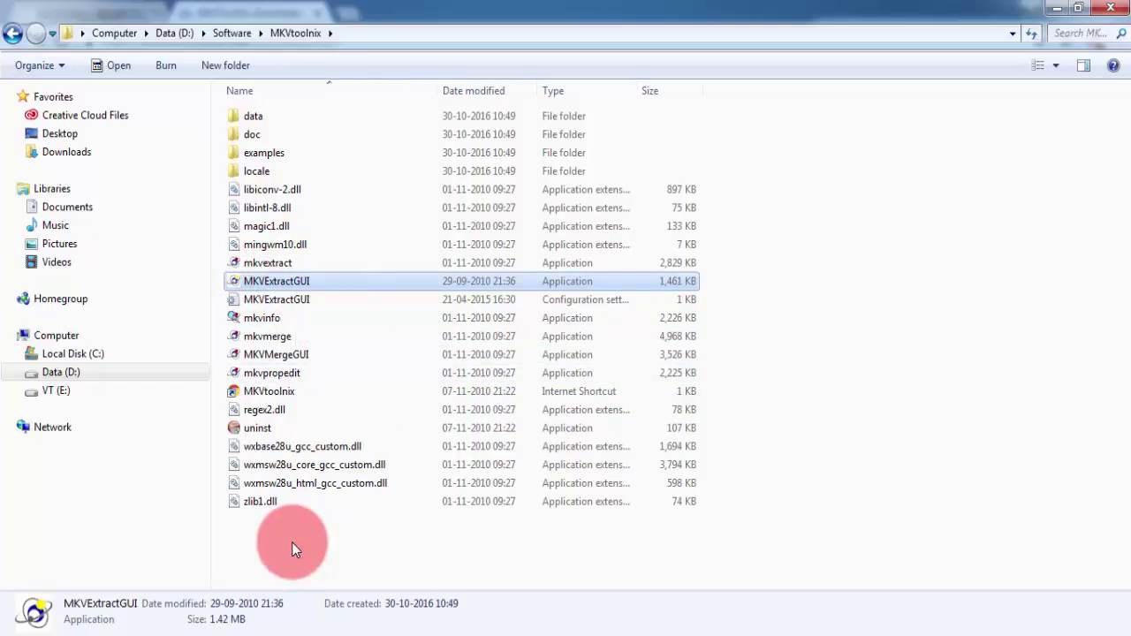
click(261, 357)
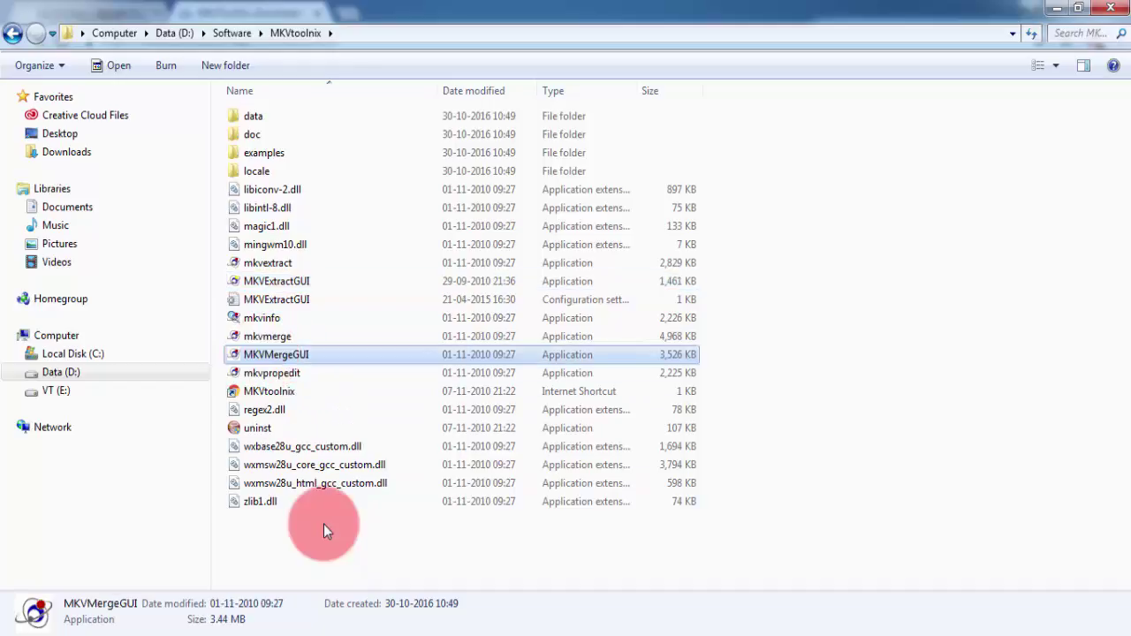
double_click(294, 356)
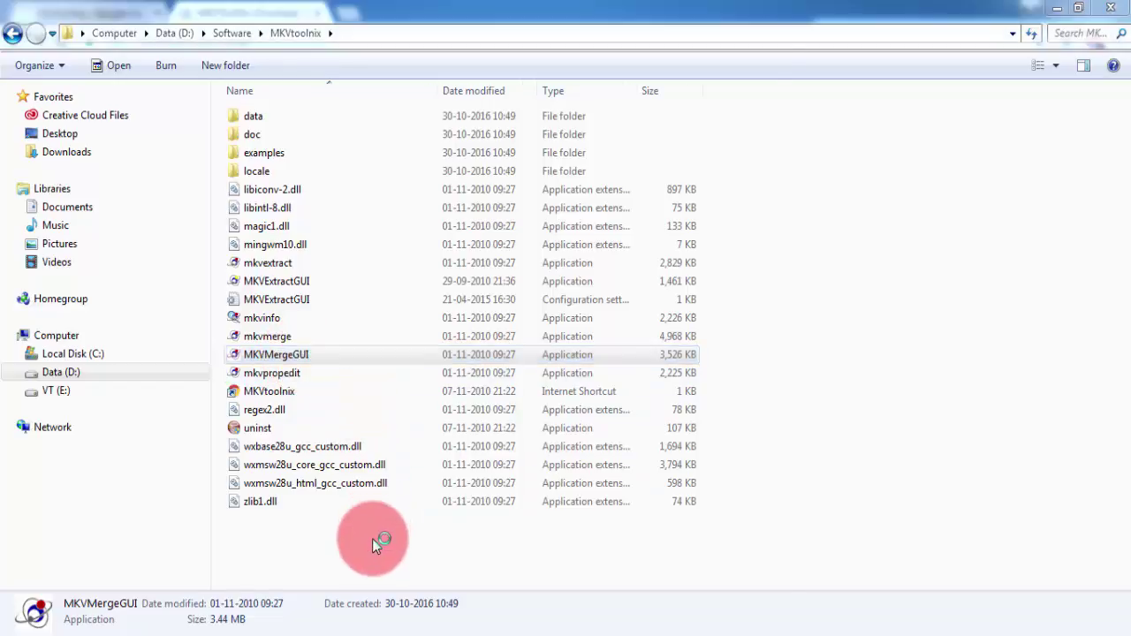
click(372, 538)
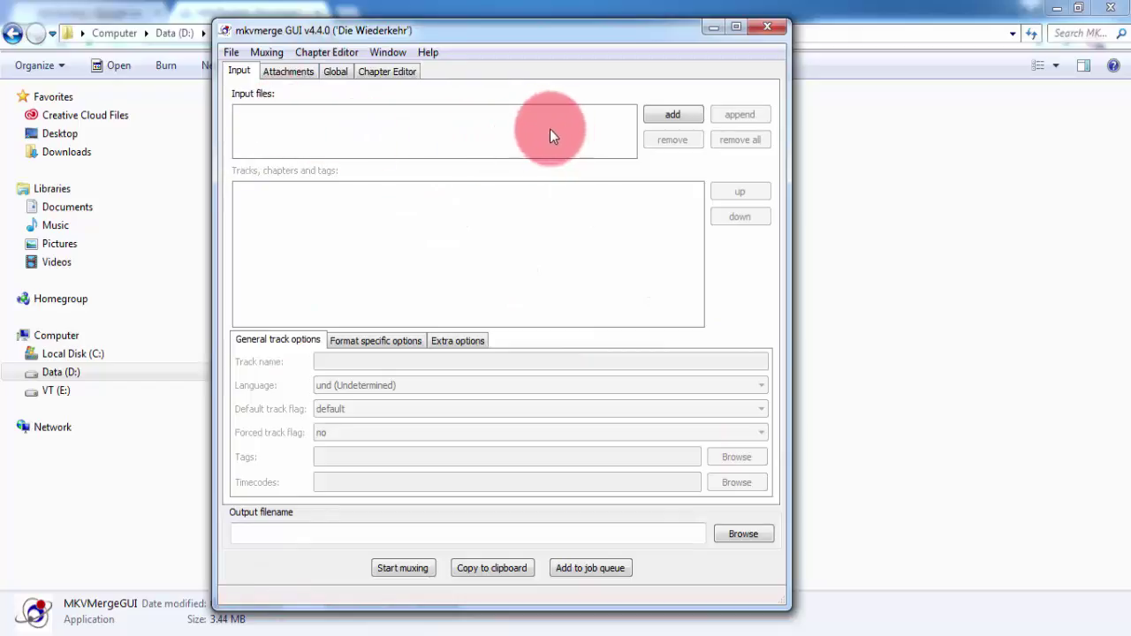
Add the Finding.Dory 3D Half-SBS mp4 from the Finding Dory folder, bringing in its avc1 and mp4a tracks
click(674, 118)
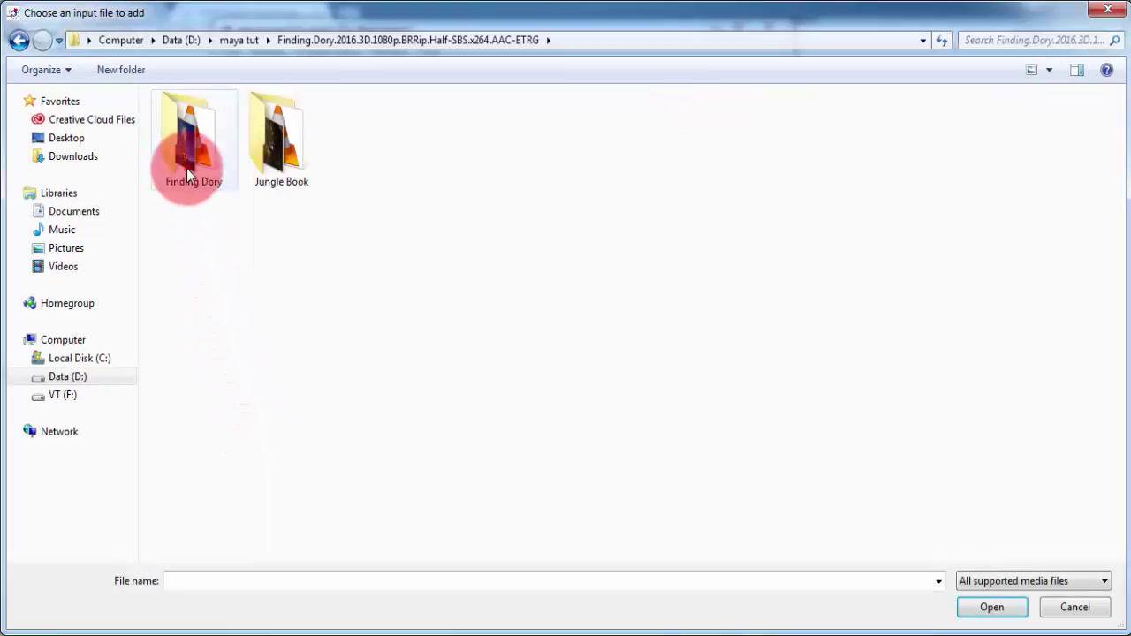
double_click(187, 168)
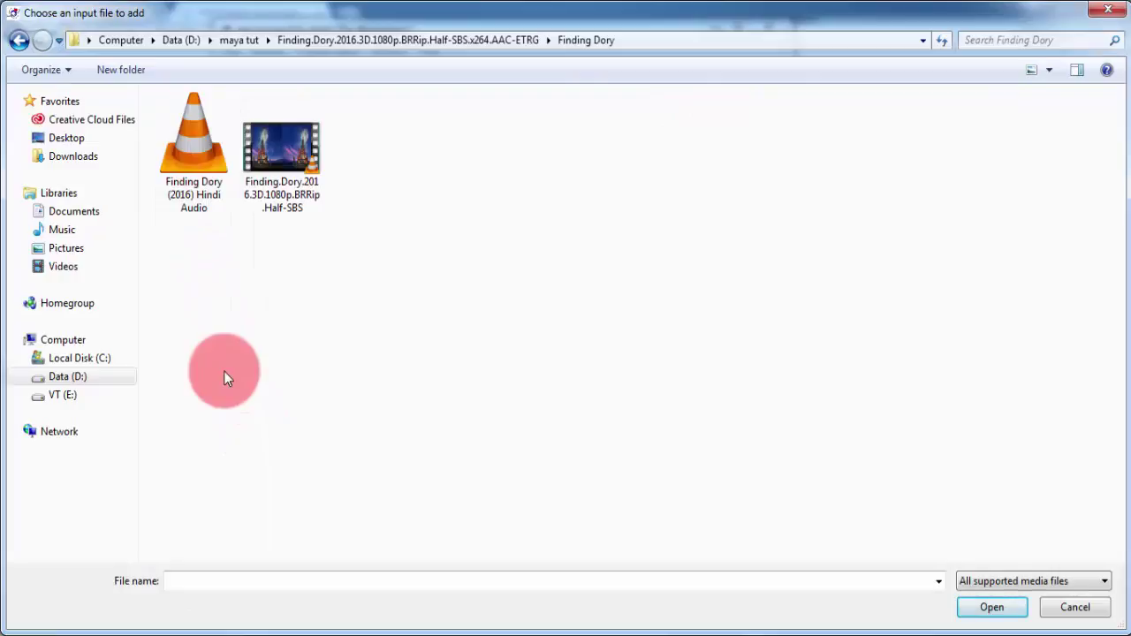
double_click(274, 165)
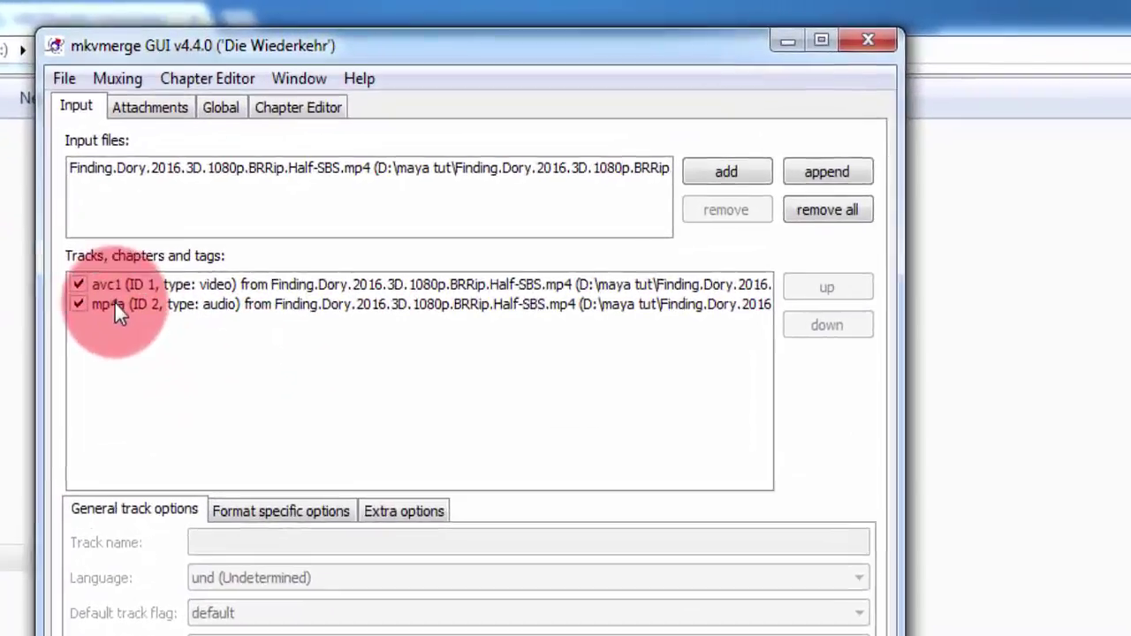
click(256, 190)
click(93, 398)
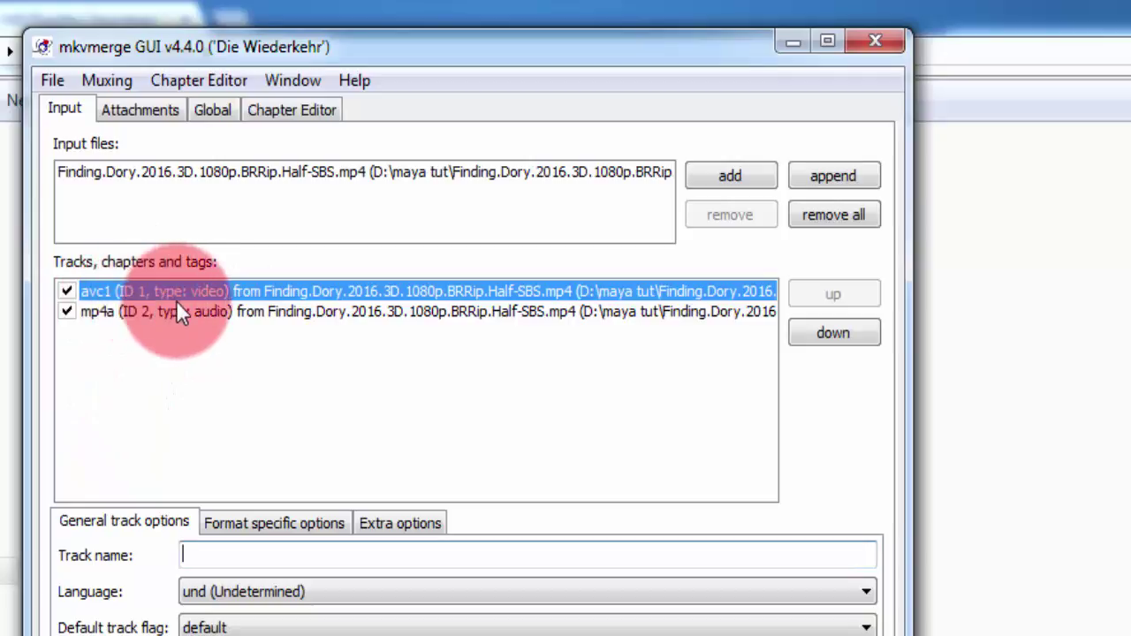
click(106, 312)
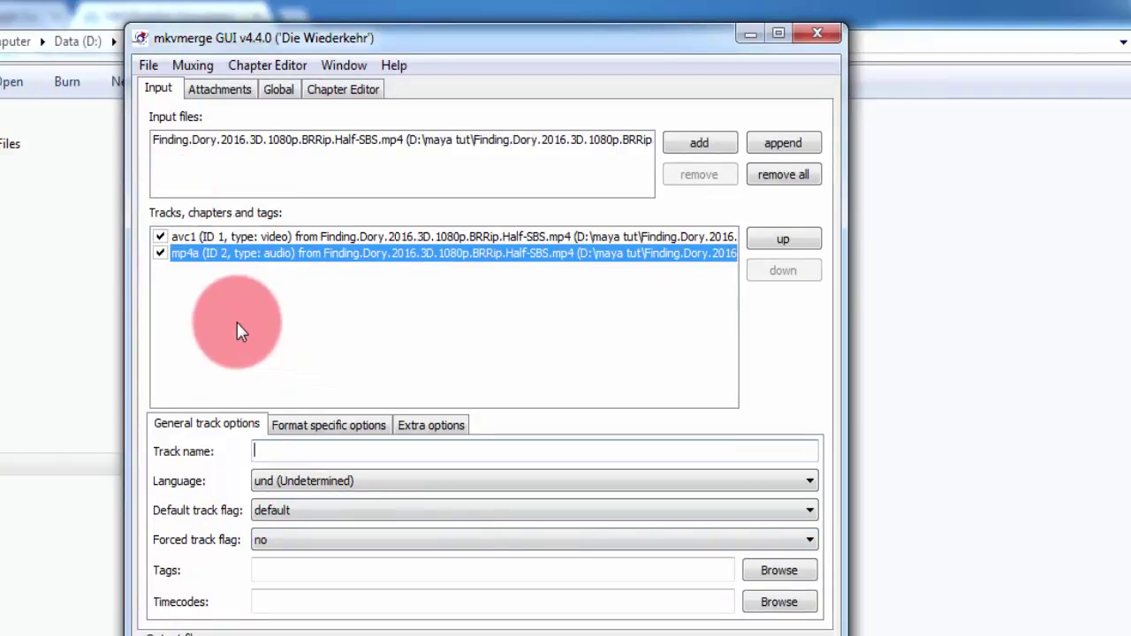
click(160, 253)
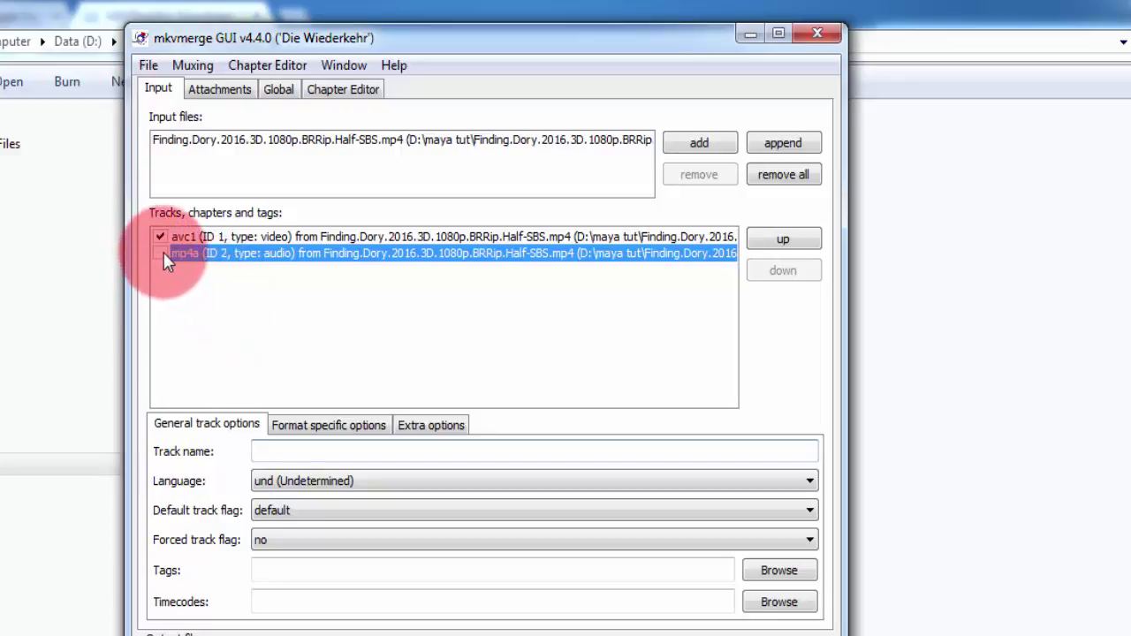
click(160, 253)
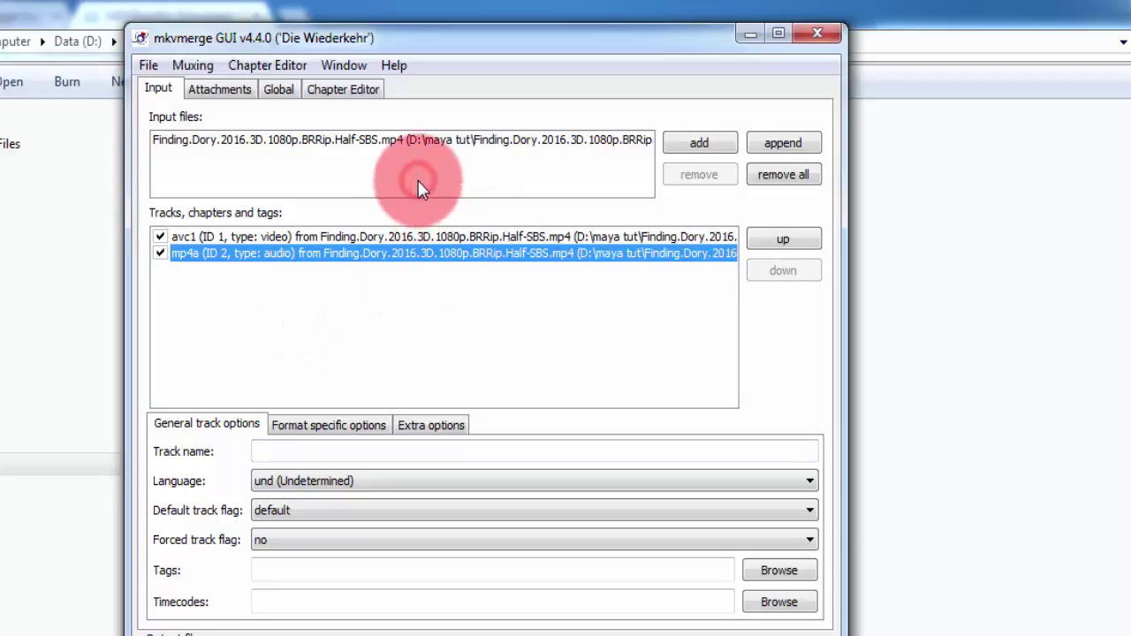
click(685, 145)
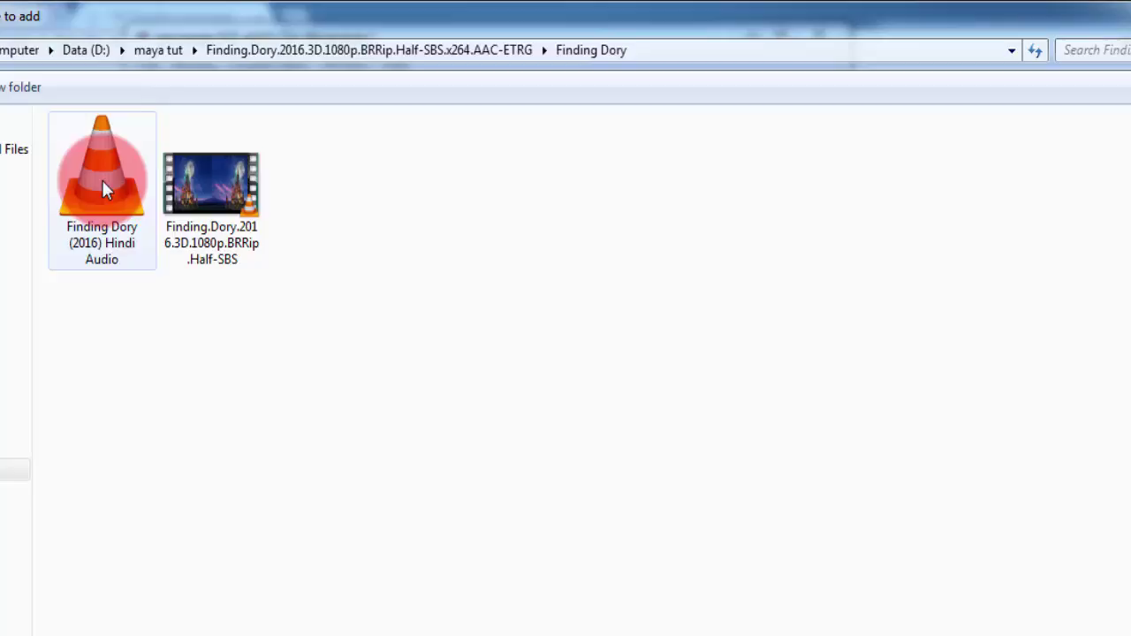
Add Finding Dory (2016) Hindi Audio.ac3 as a second input file
click(148, 407)
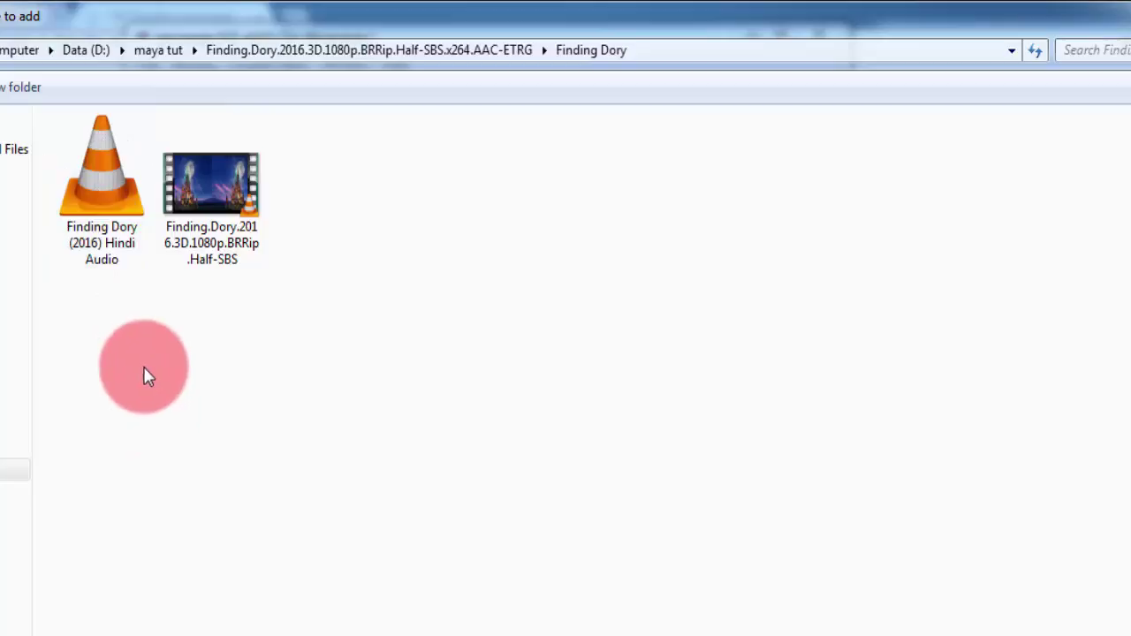
double_click(104, 176)
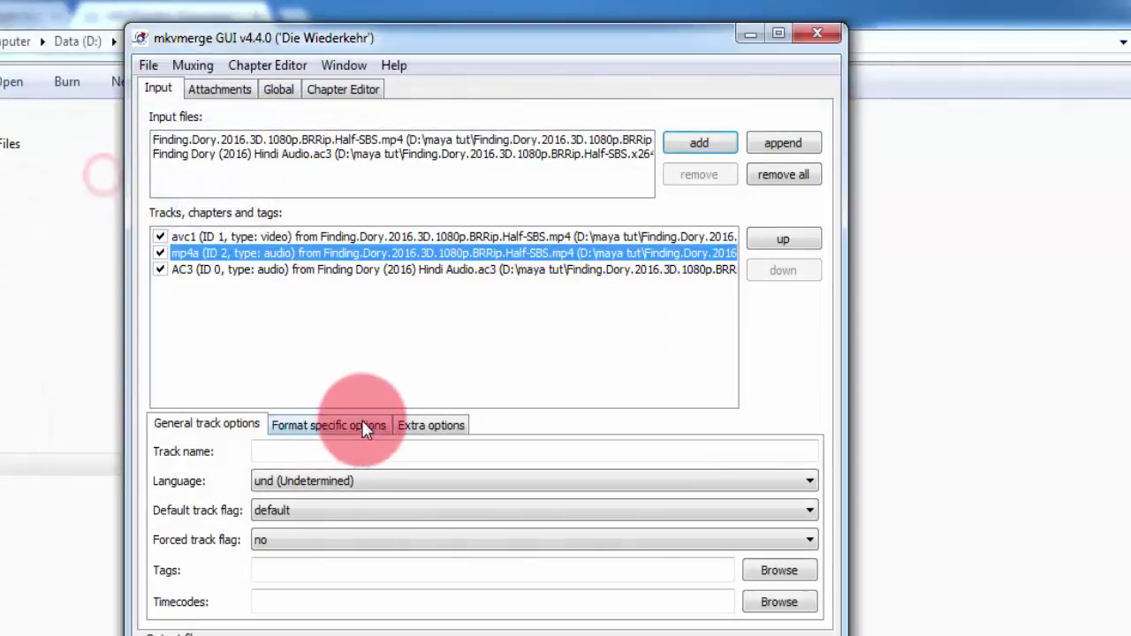
click(309, 318)
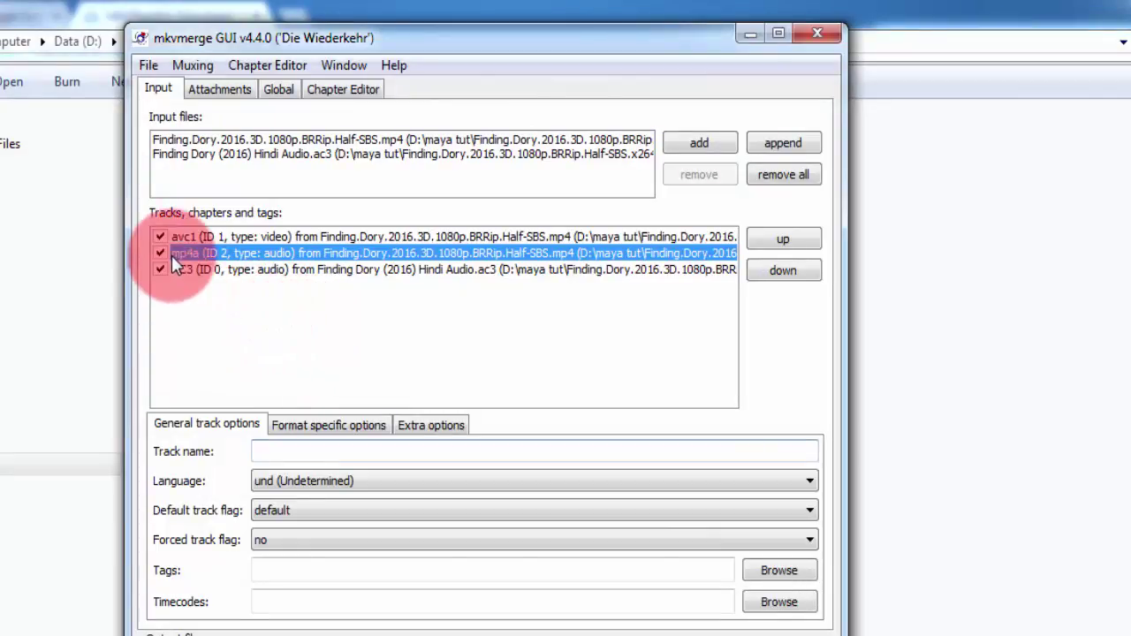
Set the AC3 audio track's language to hin (Hindi)
click(275, 269)
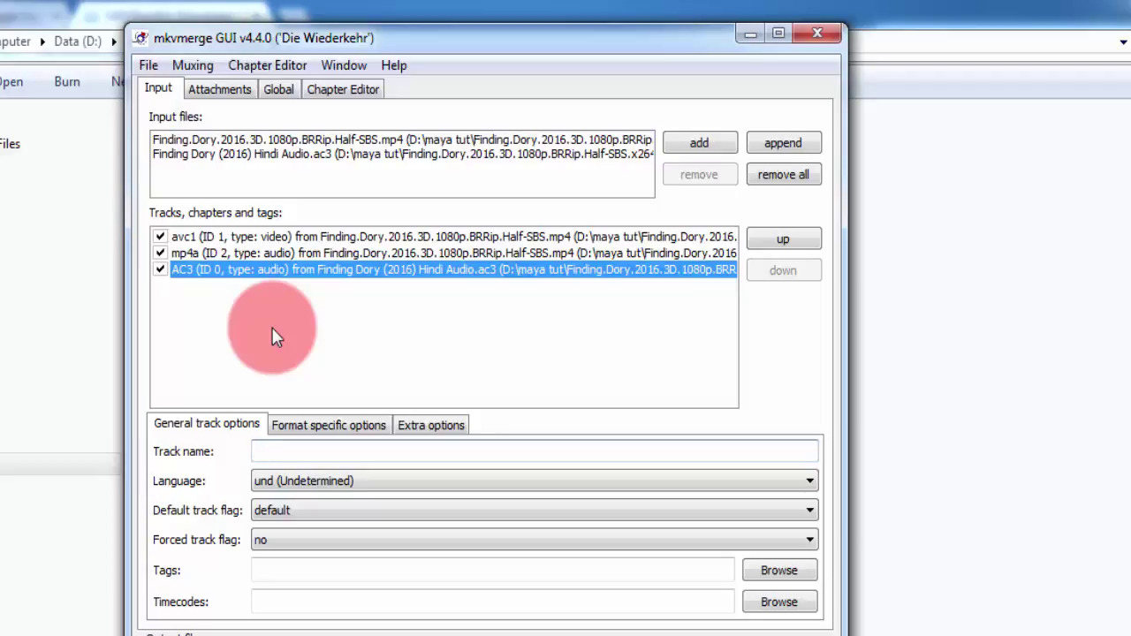
click(283, 480)
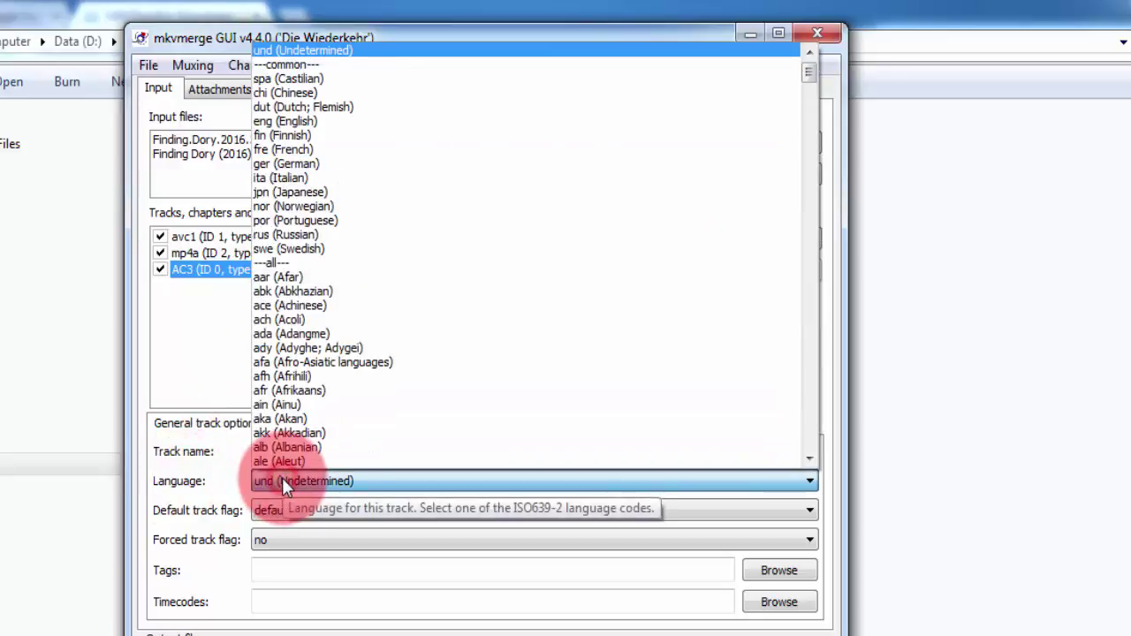
key(i)
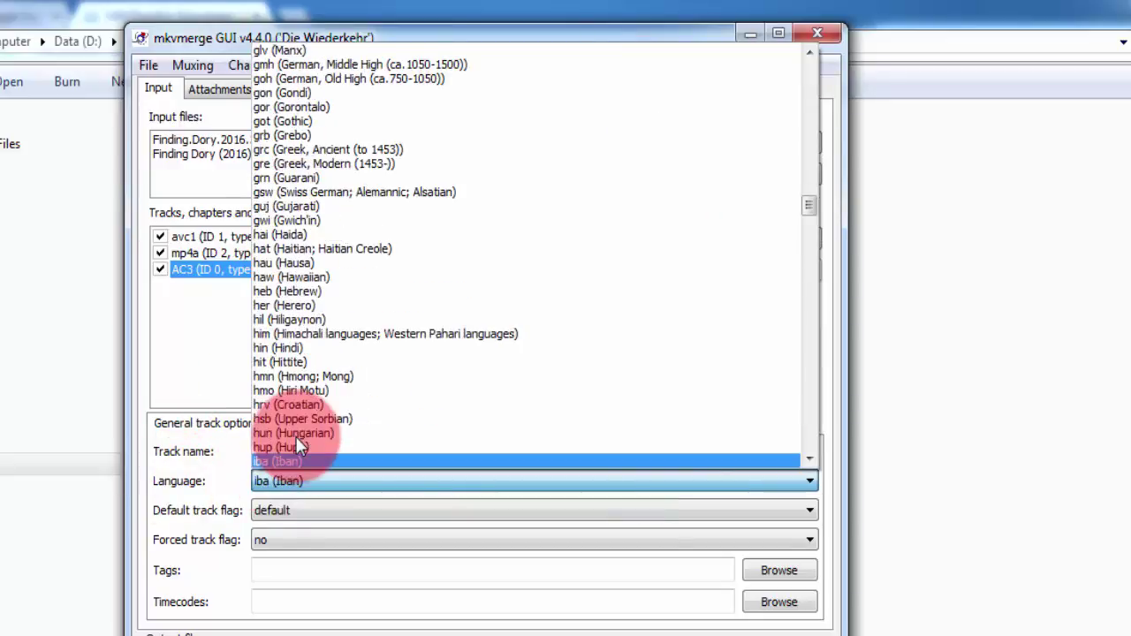
key(h)
scroll(301, 438, down, 6)
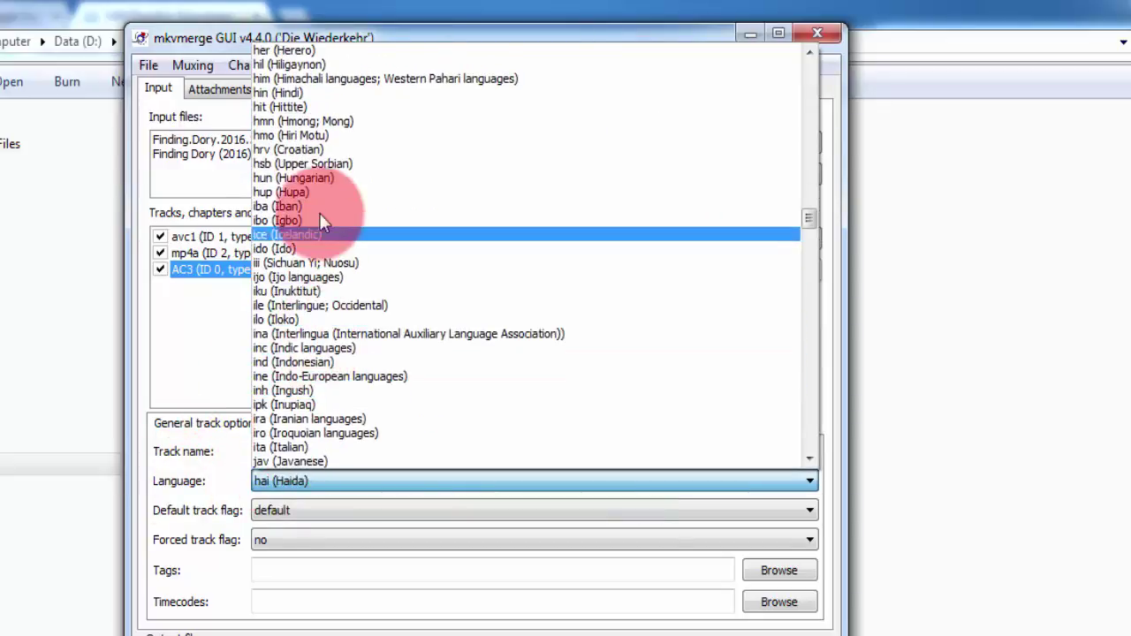
click(305, 94)
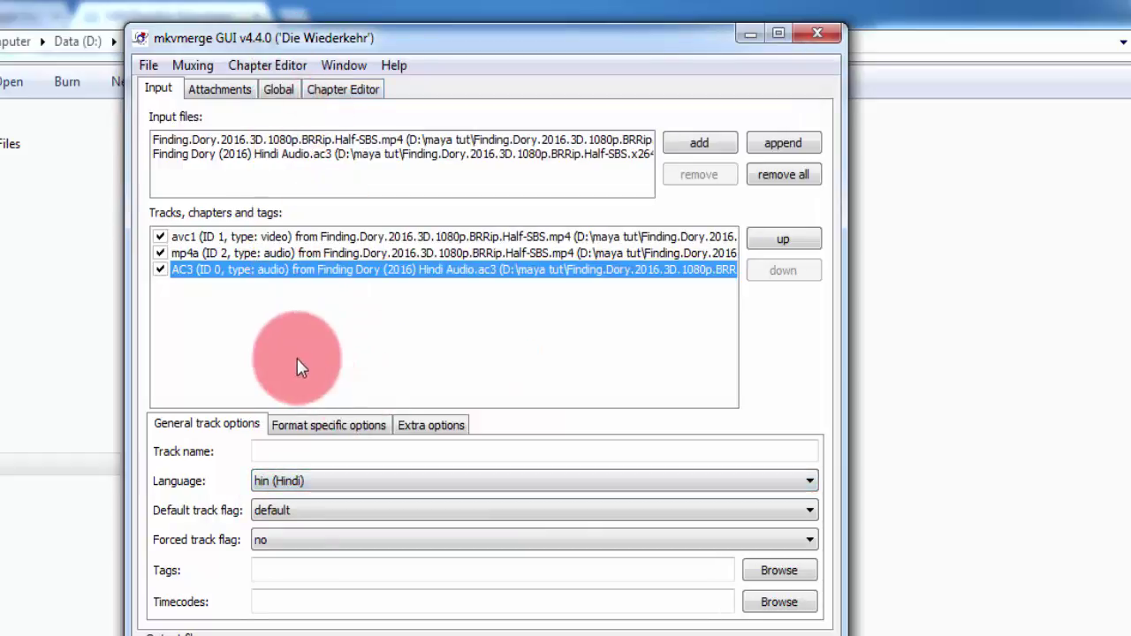
Set the mp4a audio track's language to eng (English)
click(255, 252)
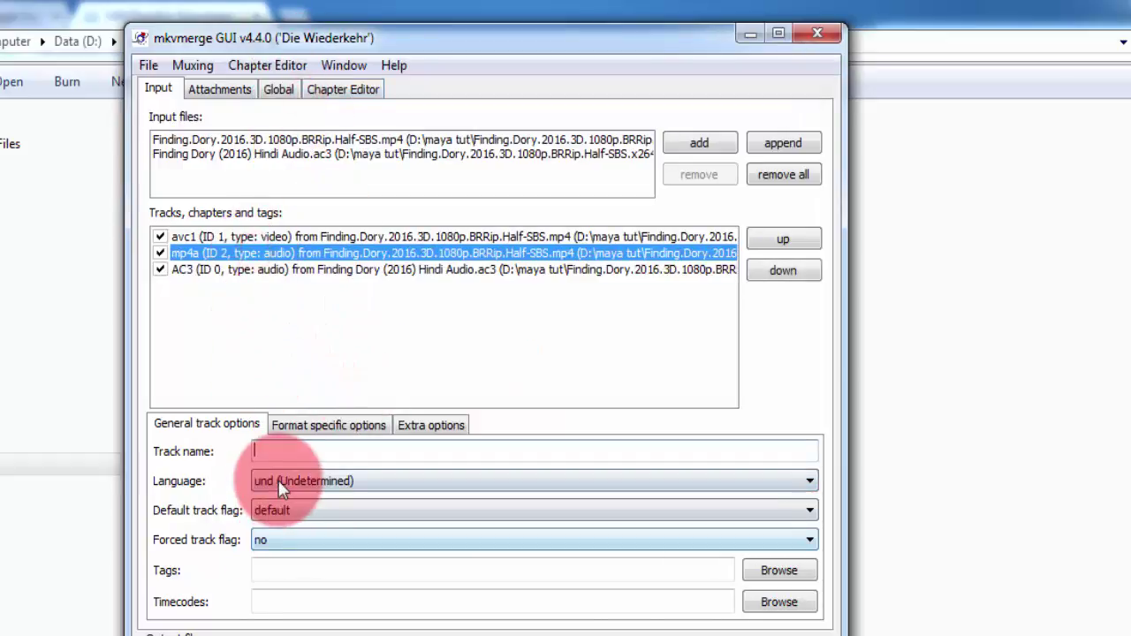
click(278, 480)
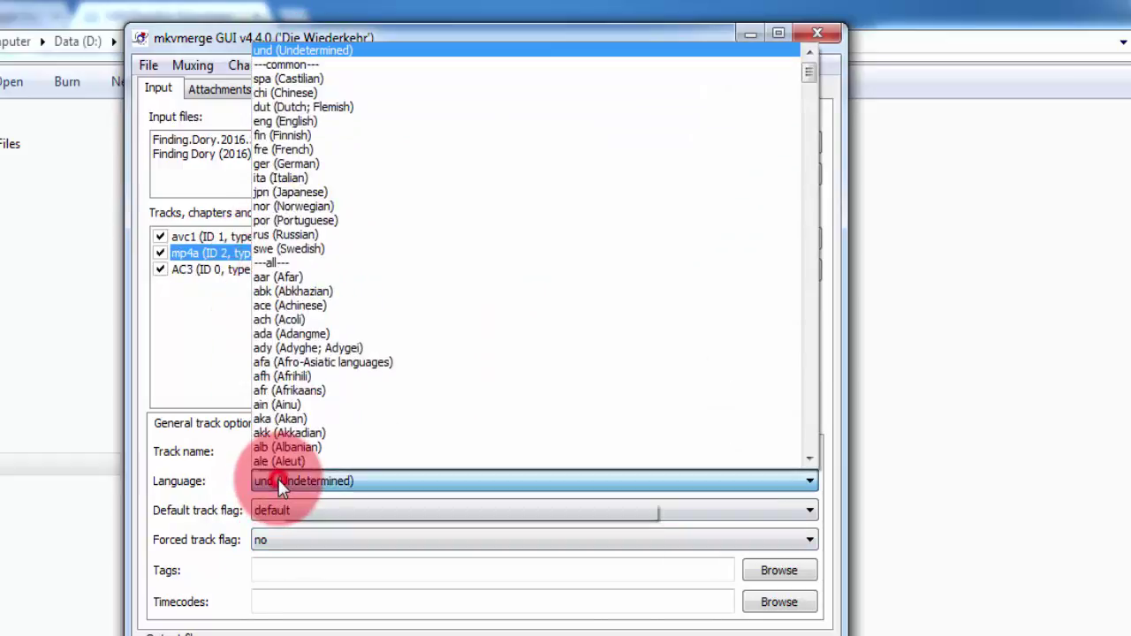
click(326, 122)
click(226, 270)
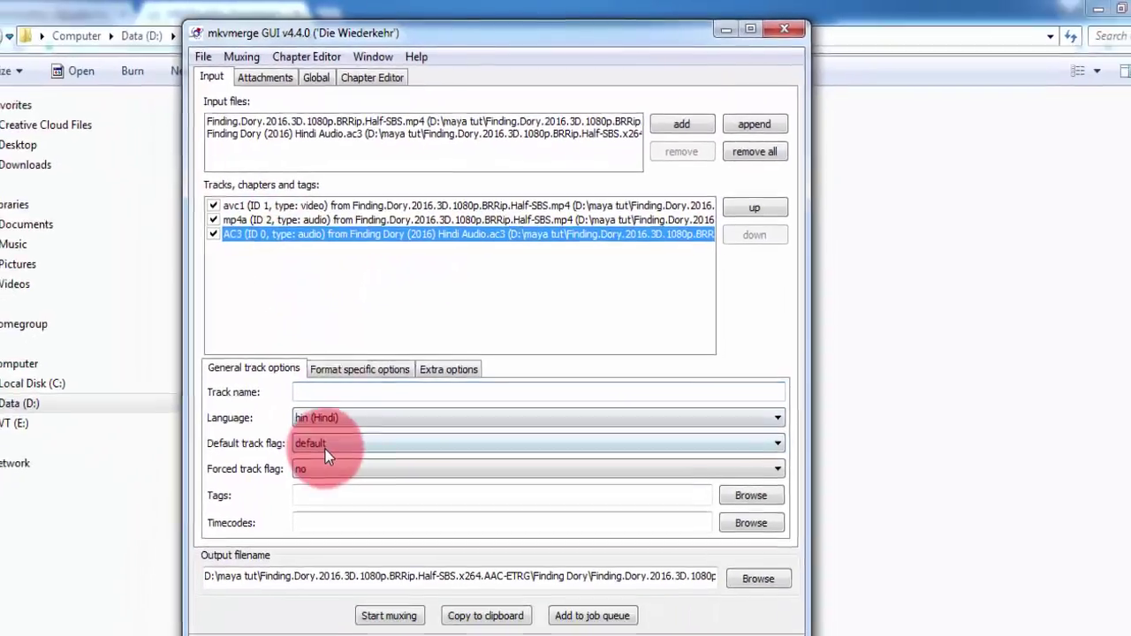
Set the Hindi AC3 track's default flag to yes, review all three tracks, and start muxing
click(327, 441)
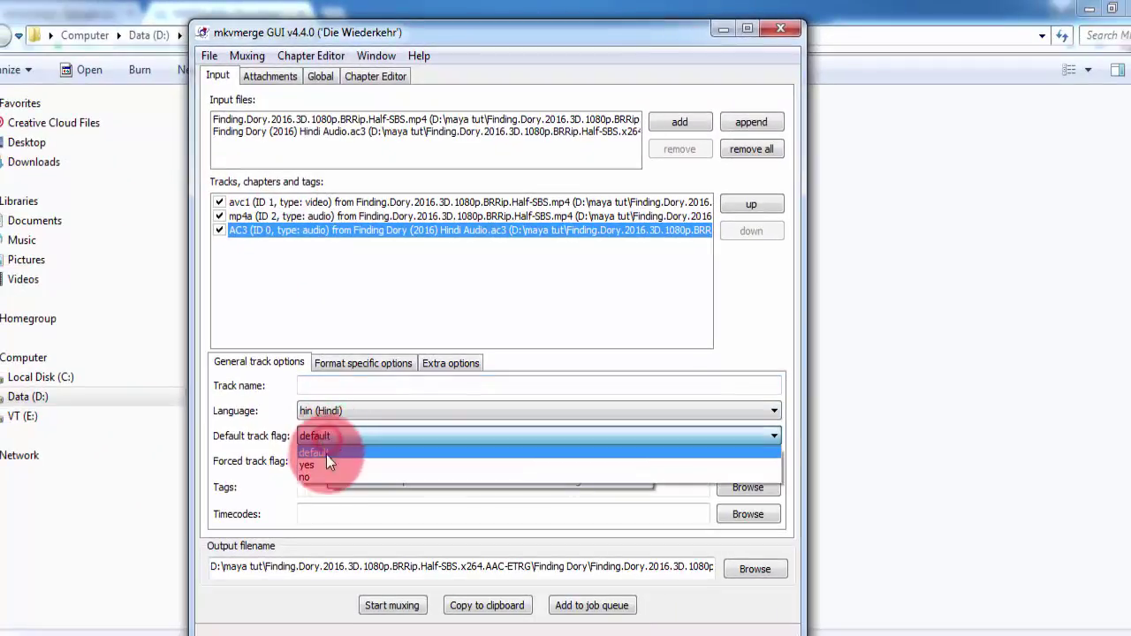
click(322, 464)
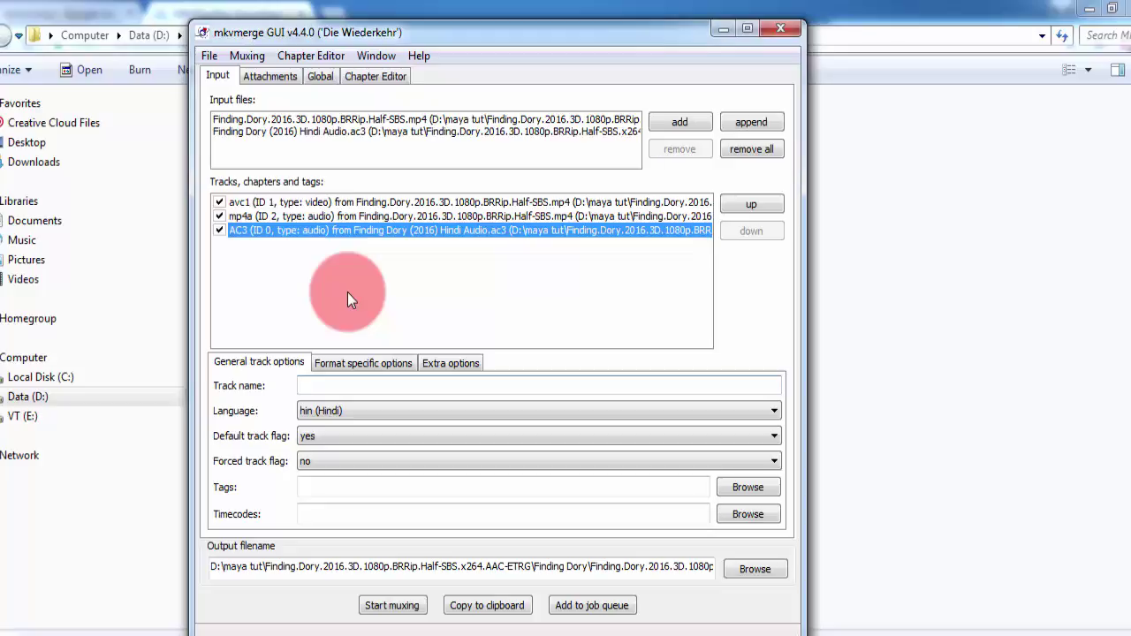
click(384, 204)
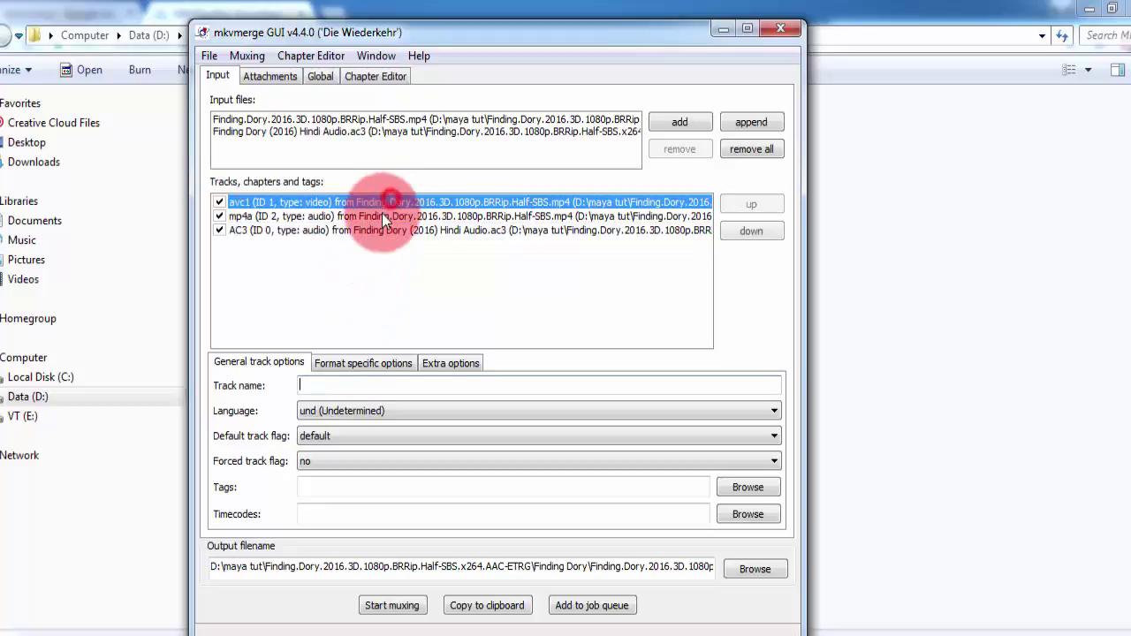
click(378, 219)
click(372, 230)
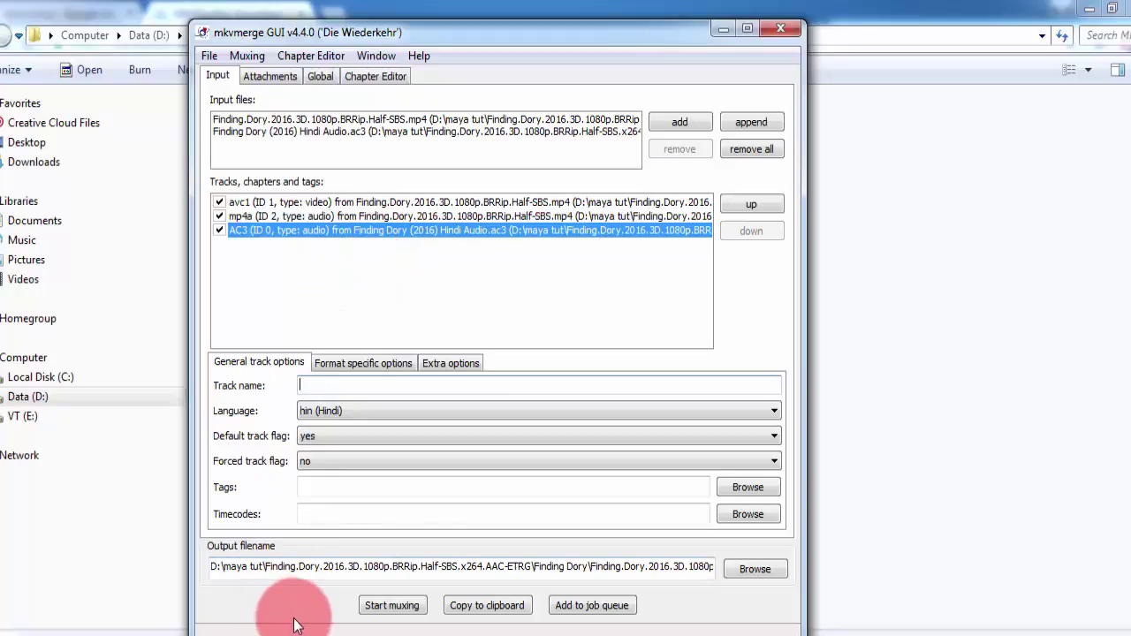
click(389, 617)
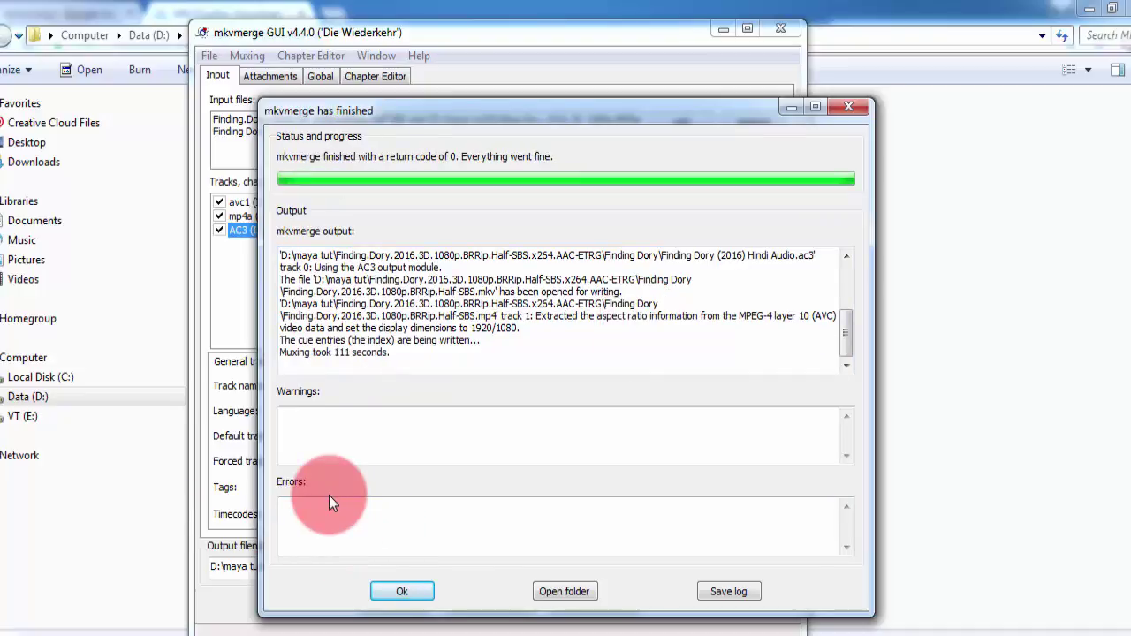
Open the output folder, compare the new .mkv with the .mp4 and Hindi audio, then play it
click(556, 589)
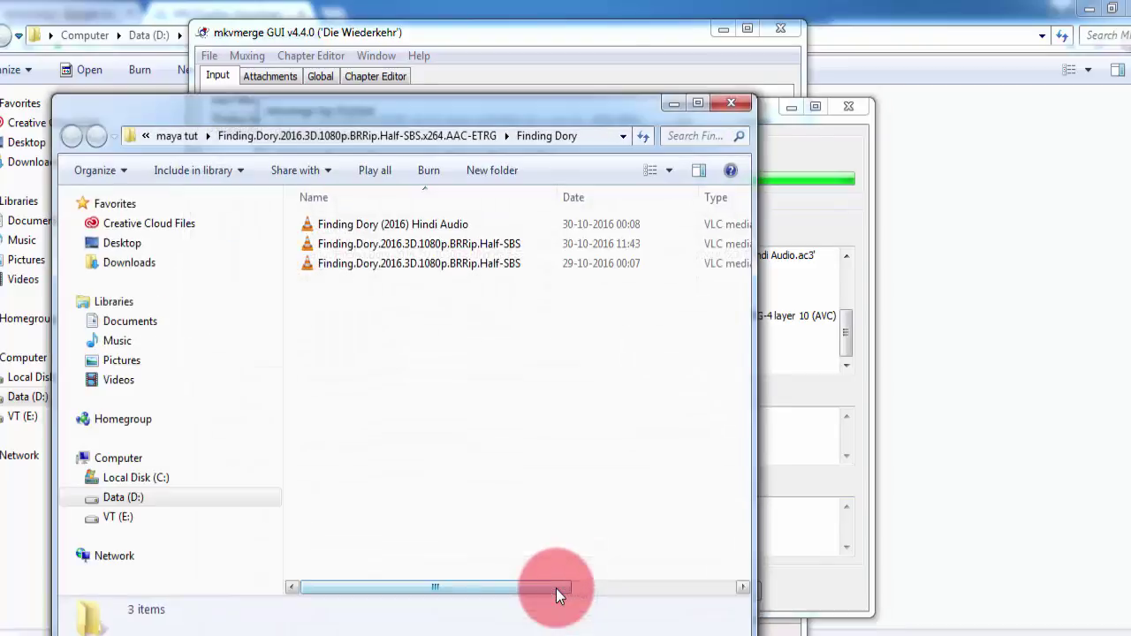
double_click(464, 108)
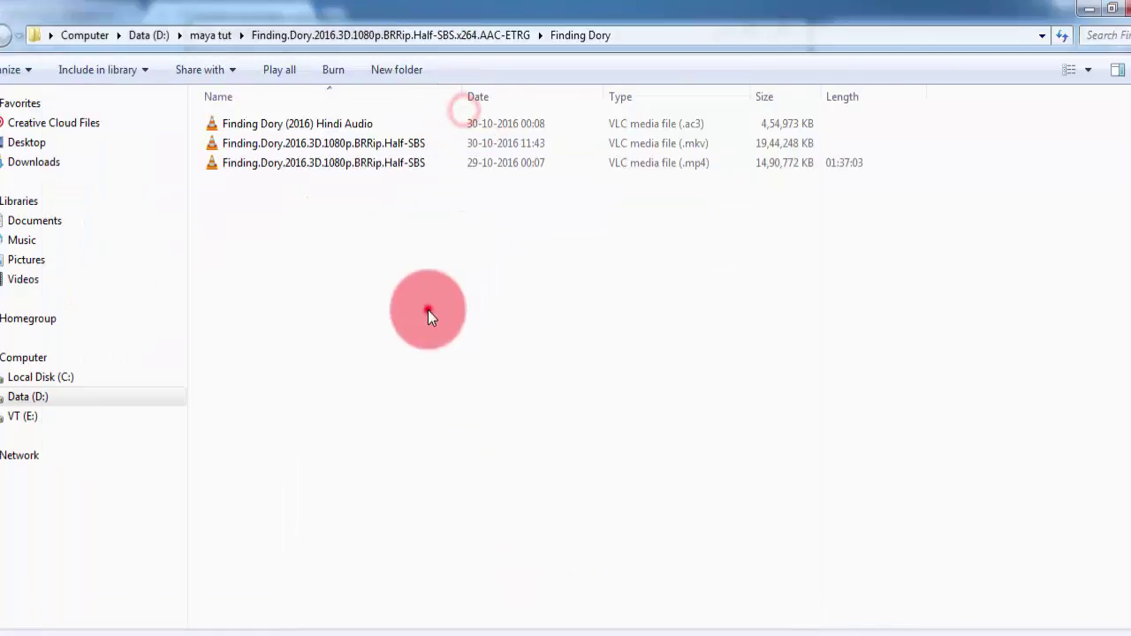
click(360, 144)
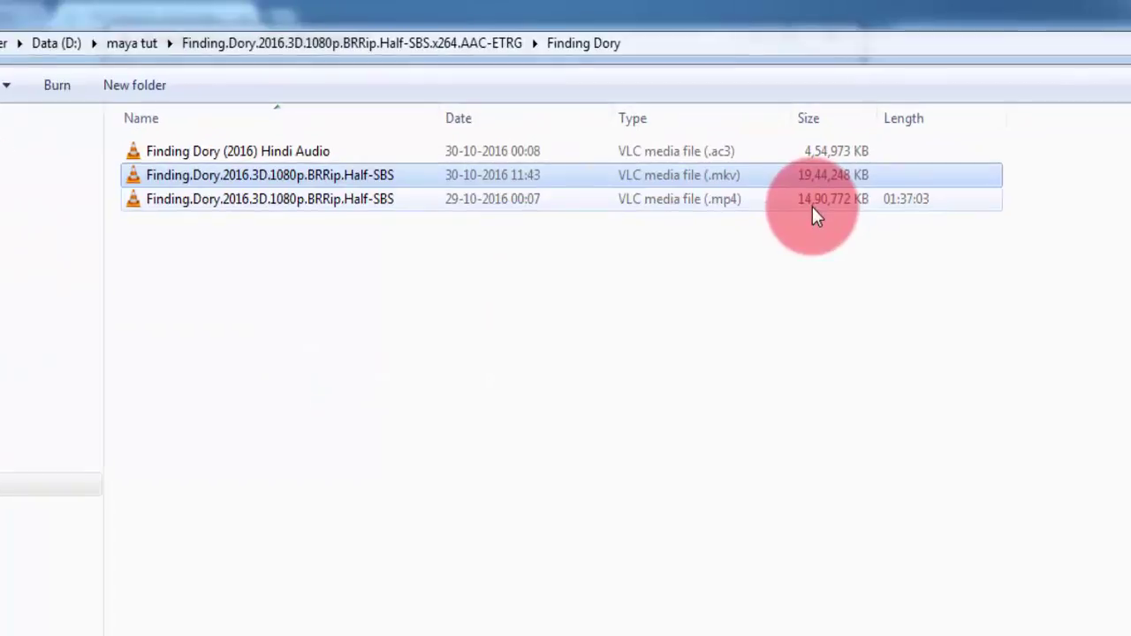
click(814, 208)
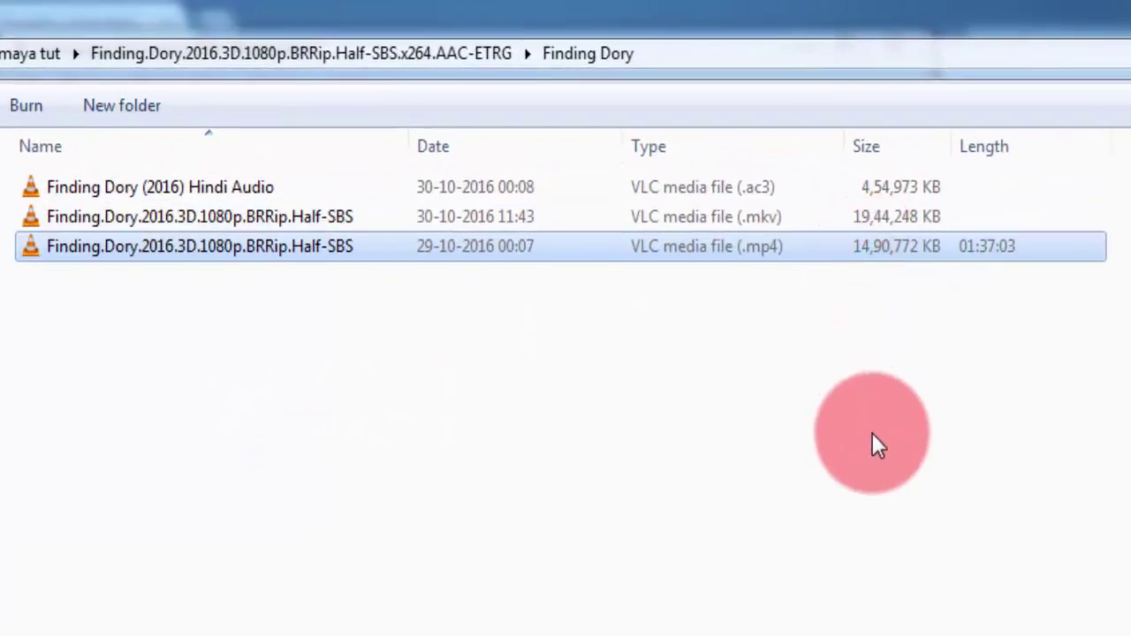
click(889, 190)
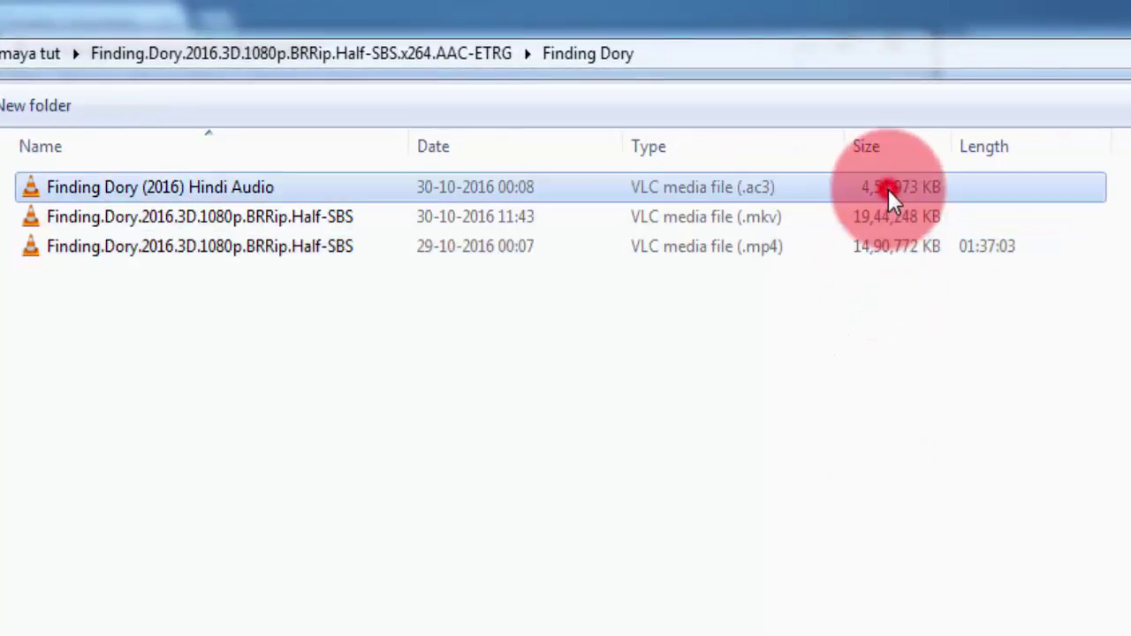
click(252, 221)
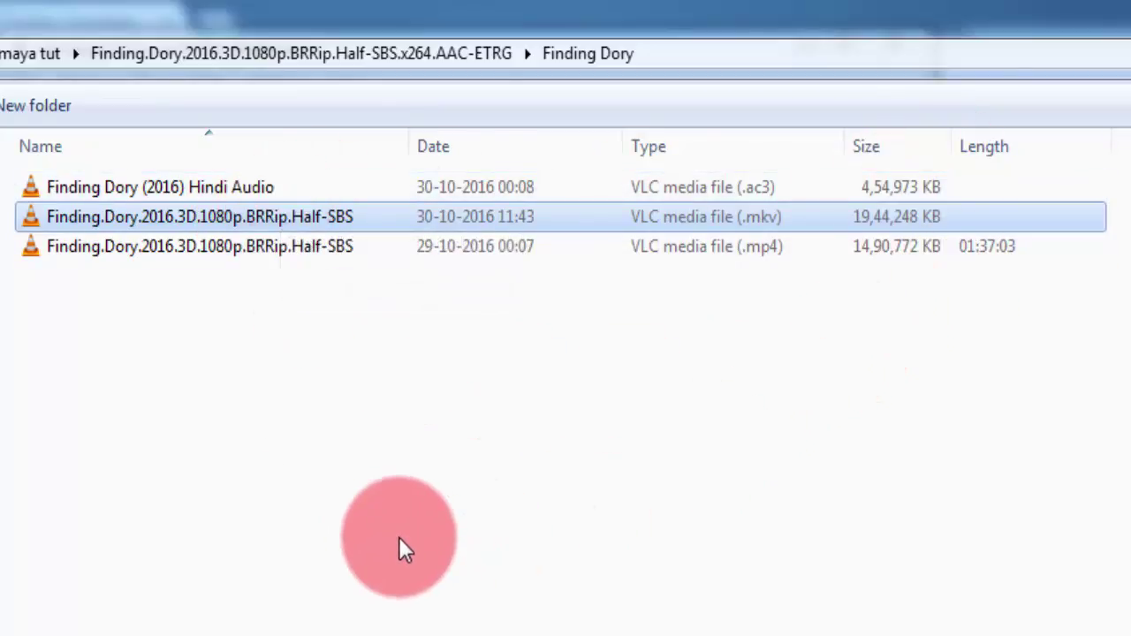
click(235, 399)
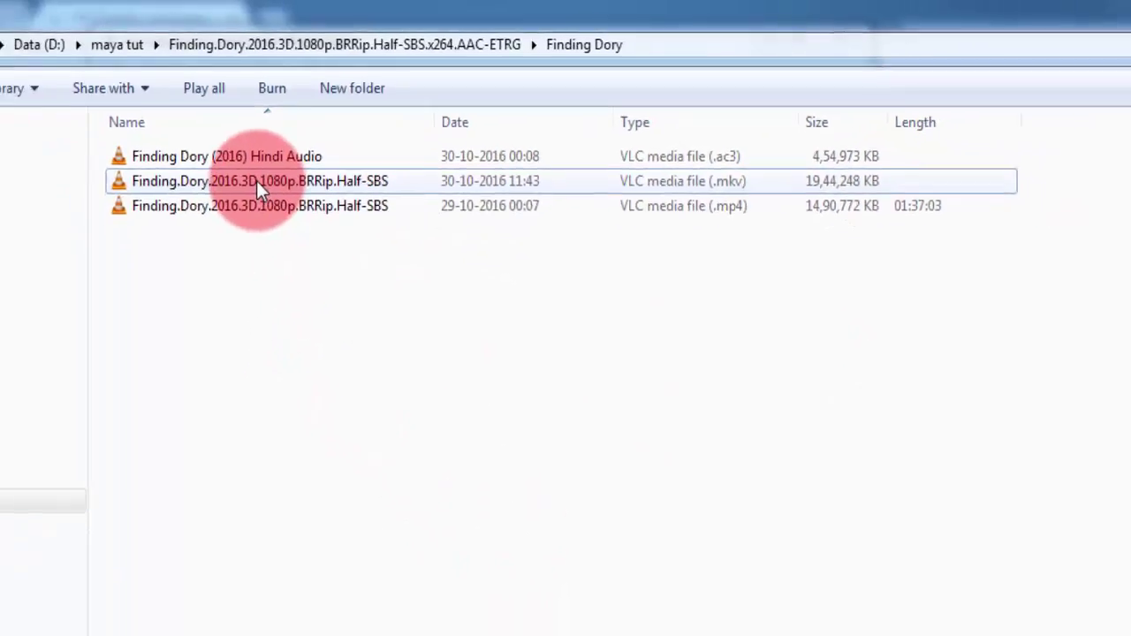
click(208, 222)
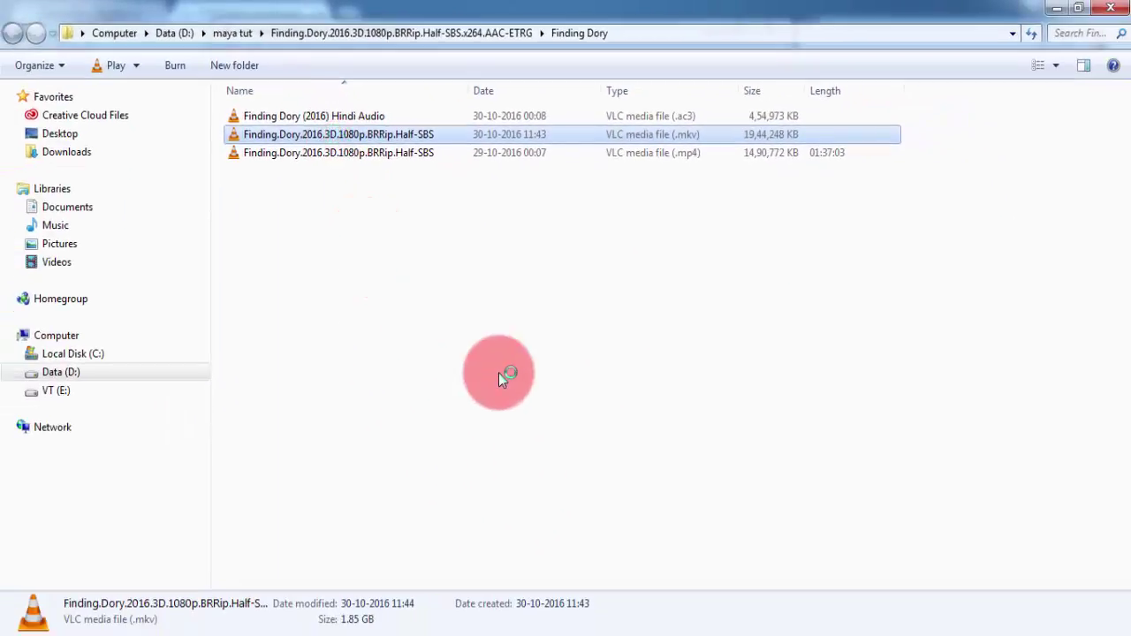
key(Return)
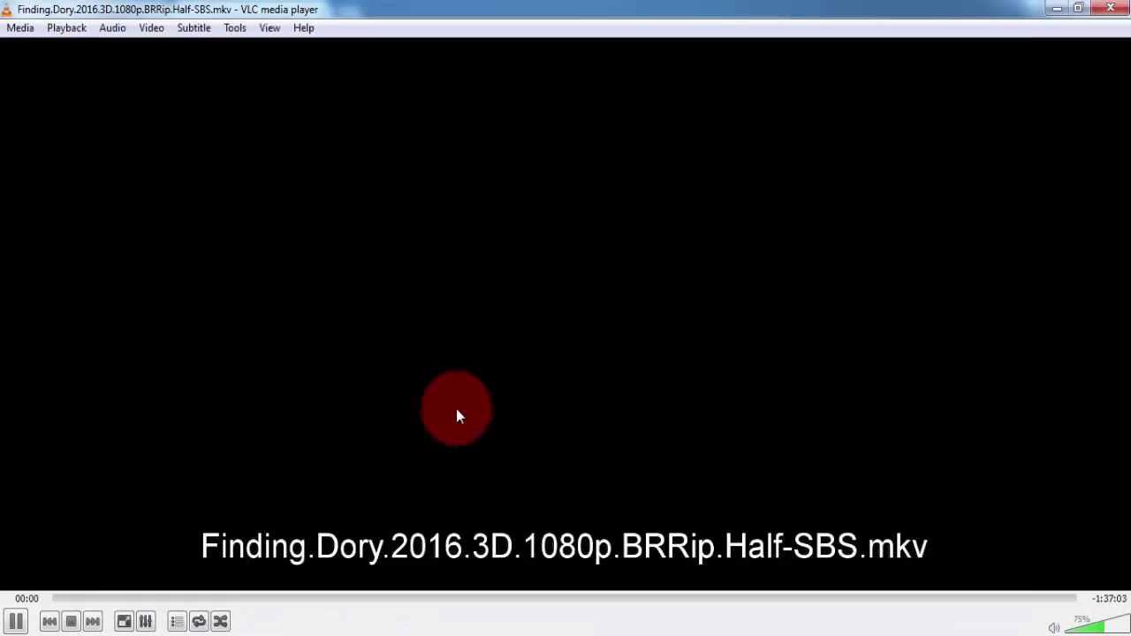
Pause the film at about 11:23 and check the English and Hindi audio tracks in the Audio menu
click(171, 598)
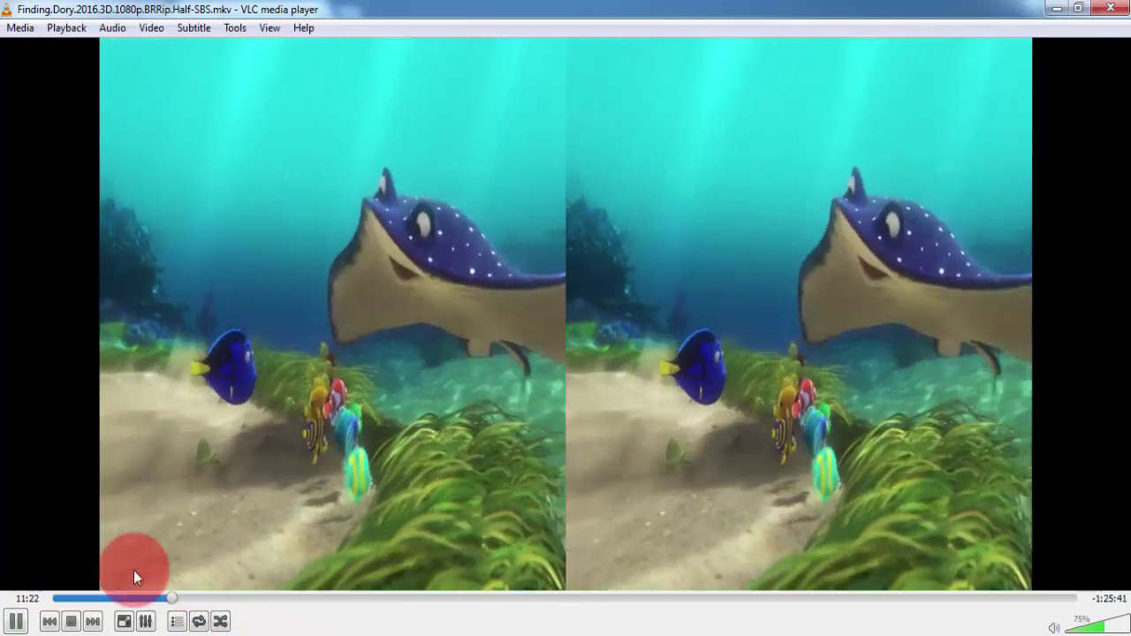
click(15, 621)
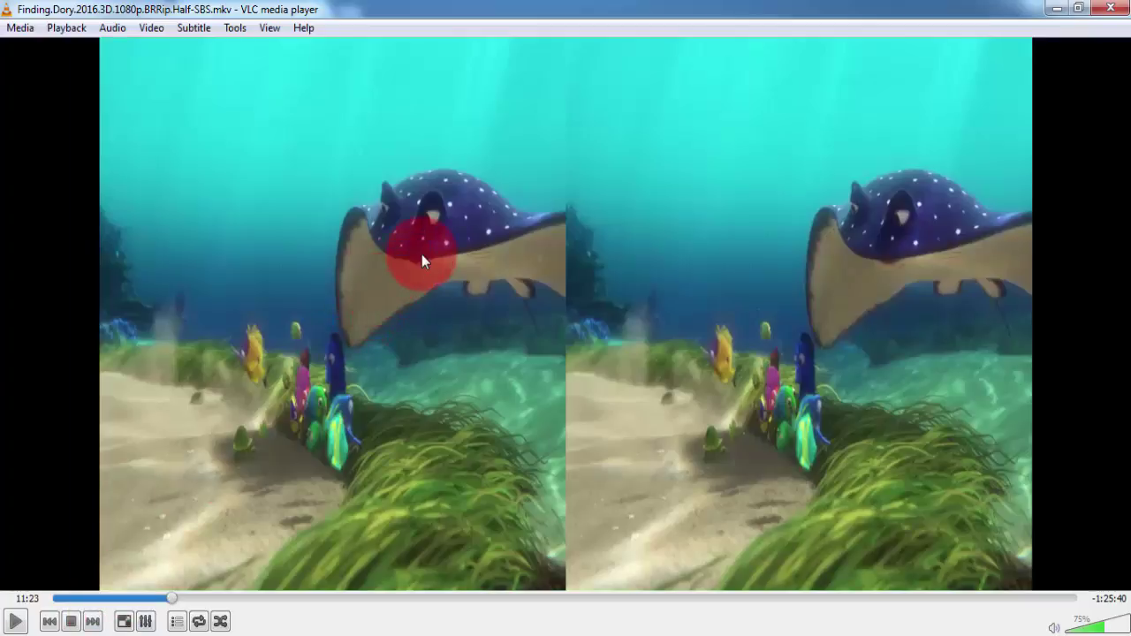
right_click(572, 126)
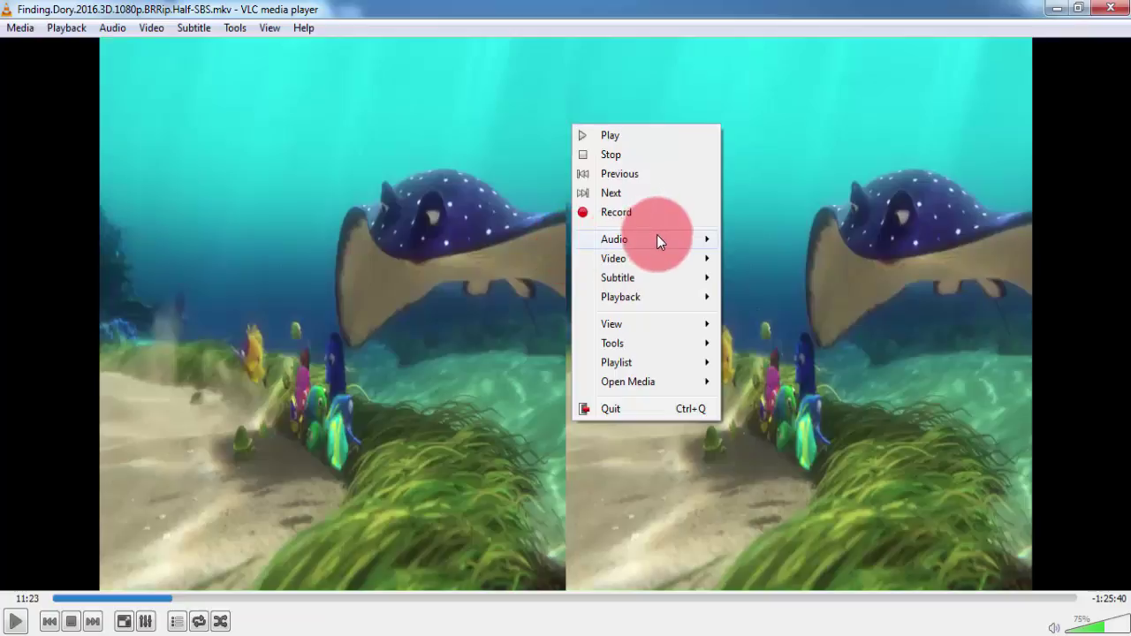
mouse_move(659, 237)
mouse_move(789, 247)
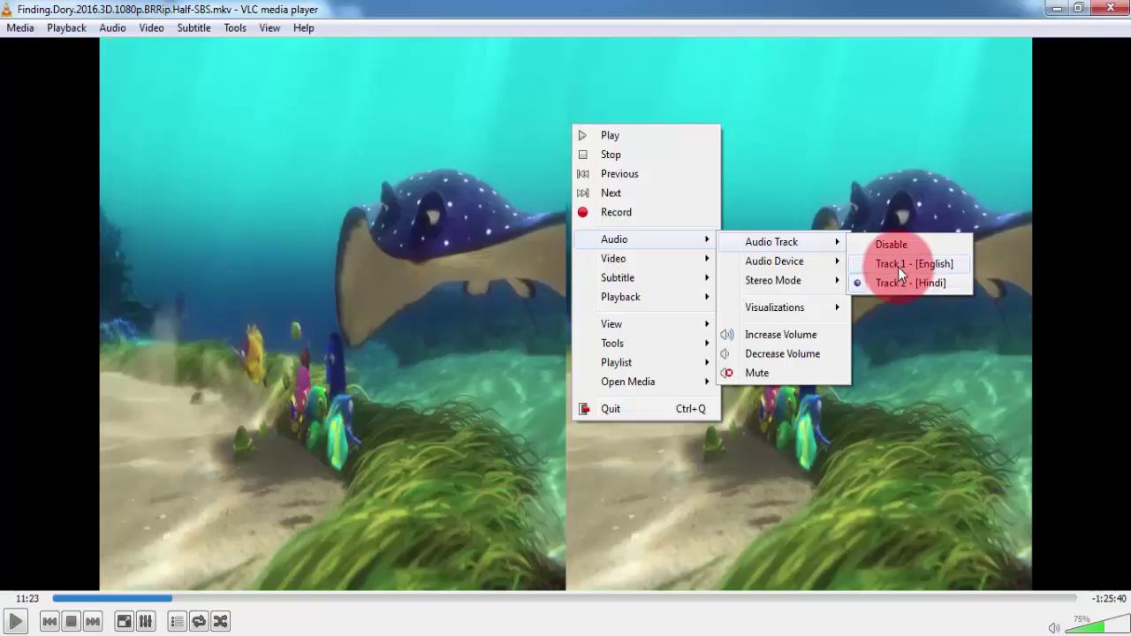
click(835, 190)
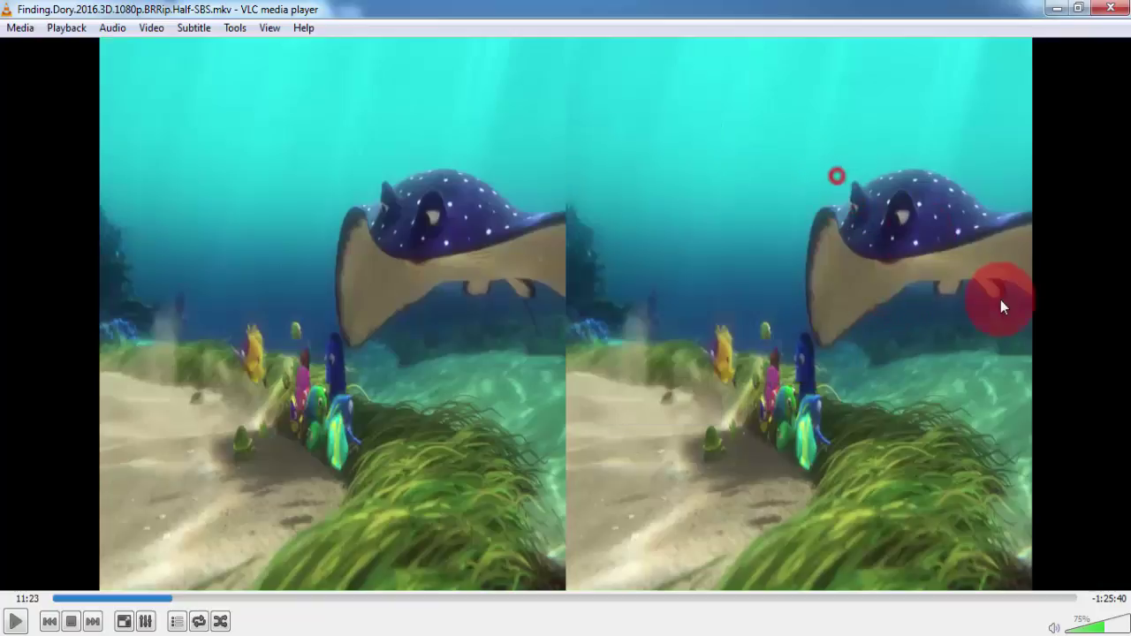